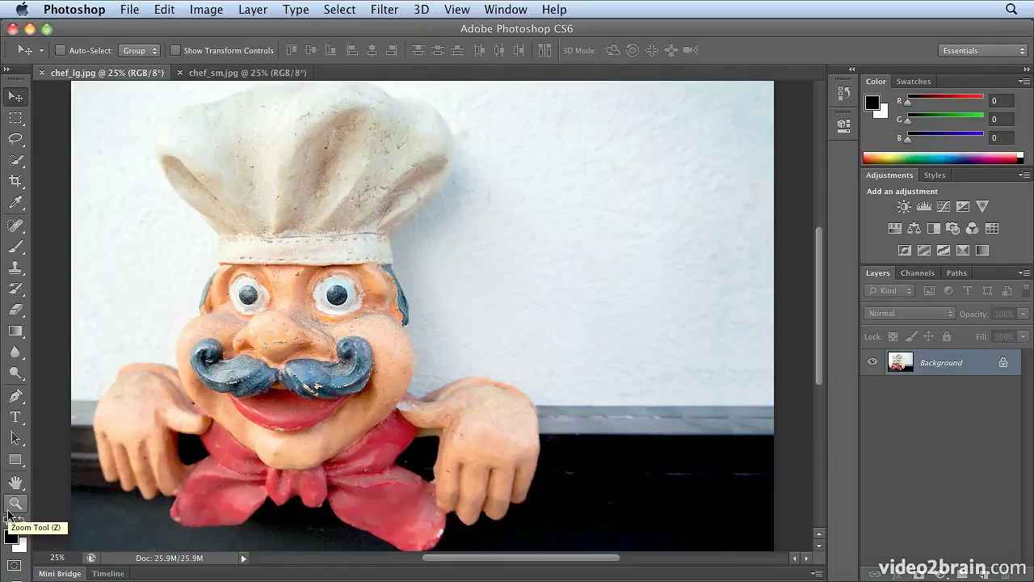
# Step: Zoom in on the chef's eye beside the nose to 200% magnification with the Zoom tool
pyautogui.click(10, 507)
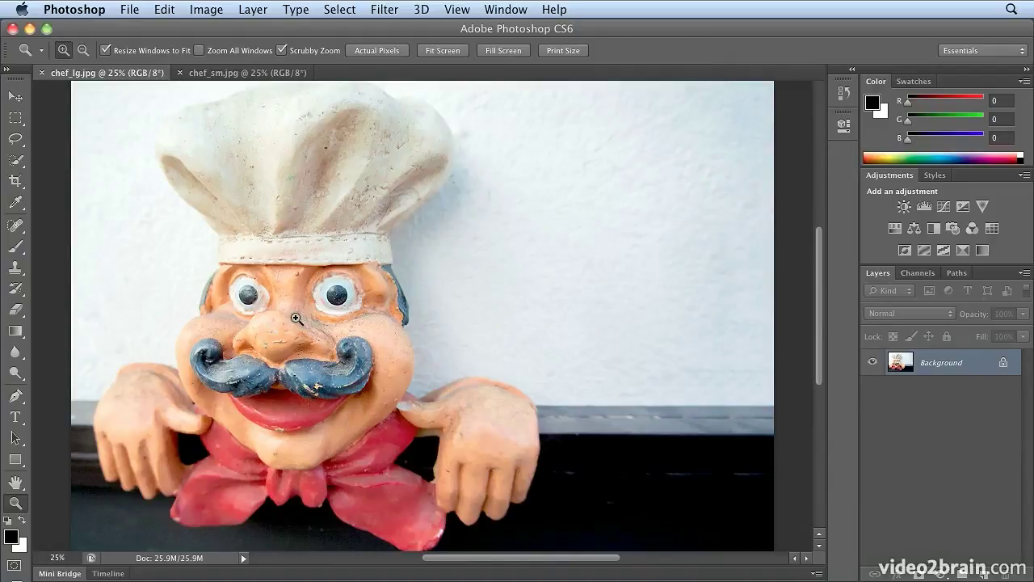
pyautogui.click(237, 292)
pyautogui.click(238, 292)
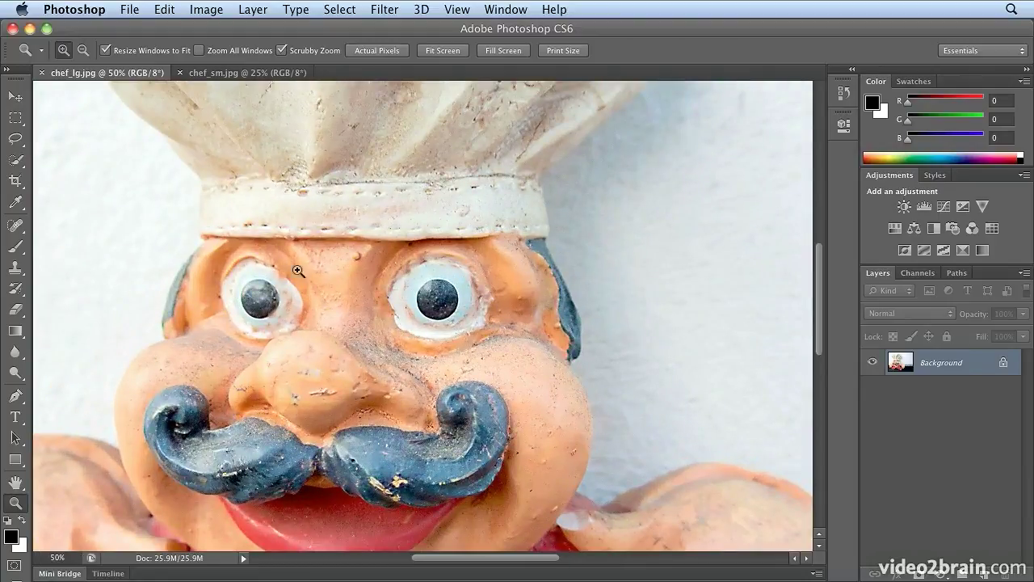
pyautogui.click(264, 304)
pyautogui.click(263, 303)
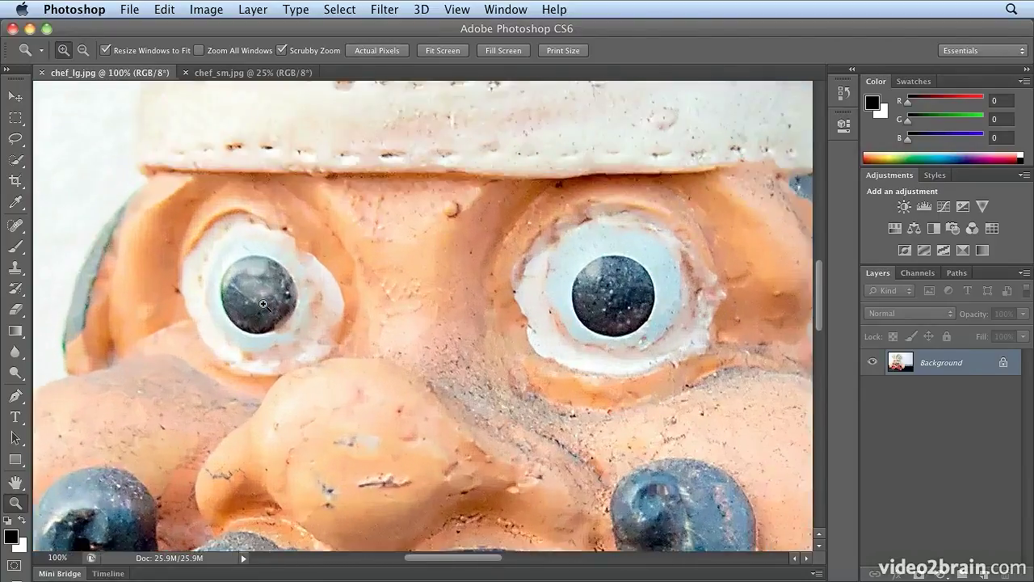
pyautogui.click(264, 303)
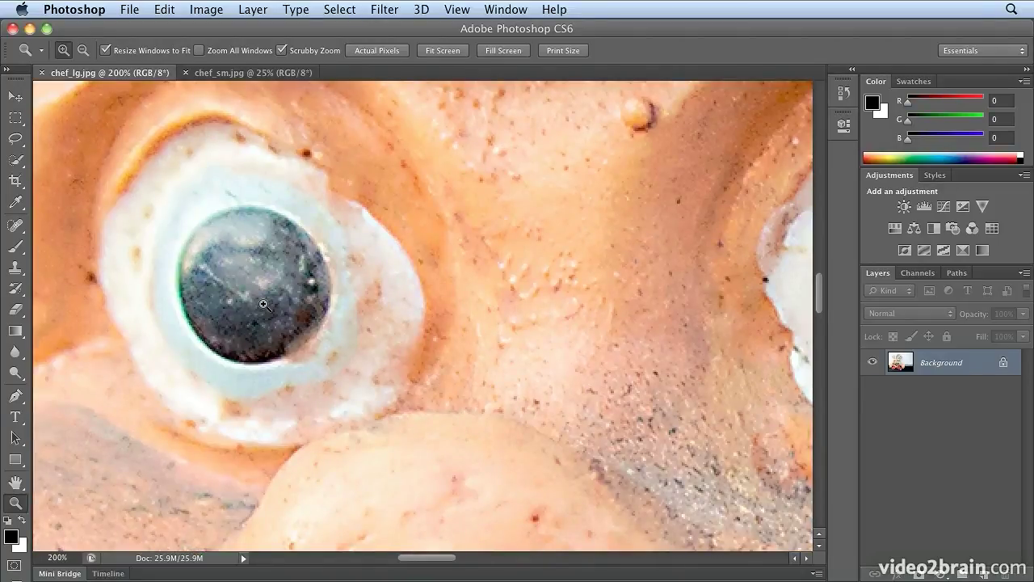
# Step: Zoom back out from the chef's eye to 66.67% with the Zoom tool
pyautogui.press('alt')
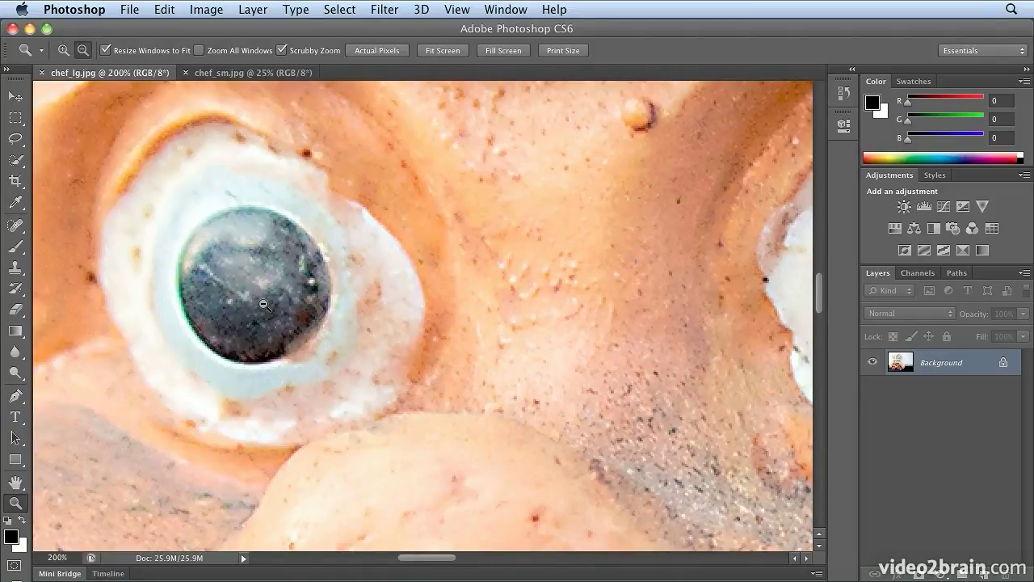
pyautogui.keyDown('alt'); pyautogui.click(264, 304); pyautogui.keyUp('alt')
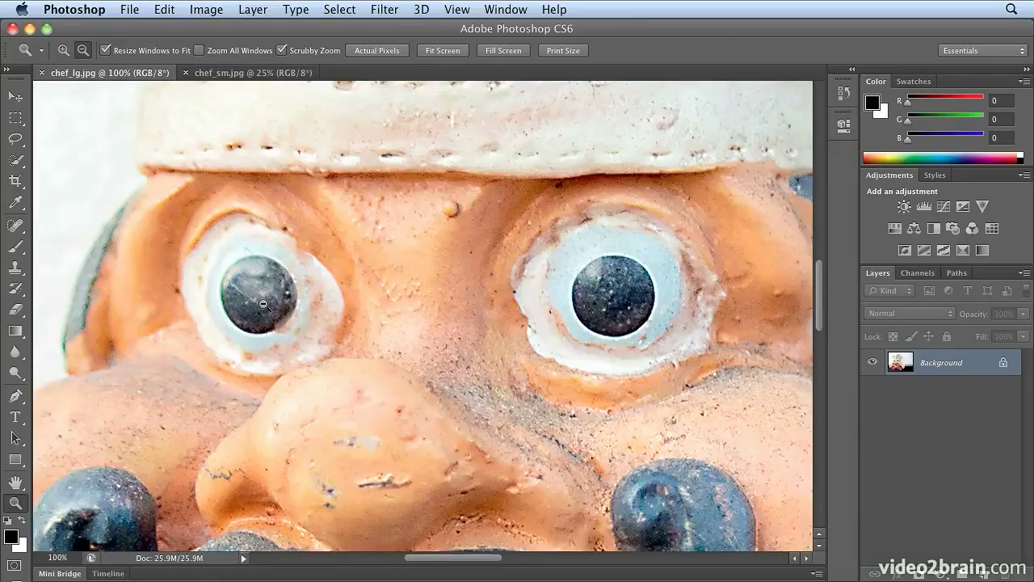
pyautogui.keyDown('alt'); pyautogui.click(263, 304); pyautogui.keyUp('alt')
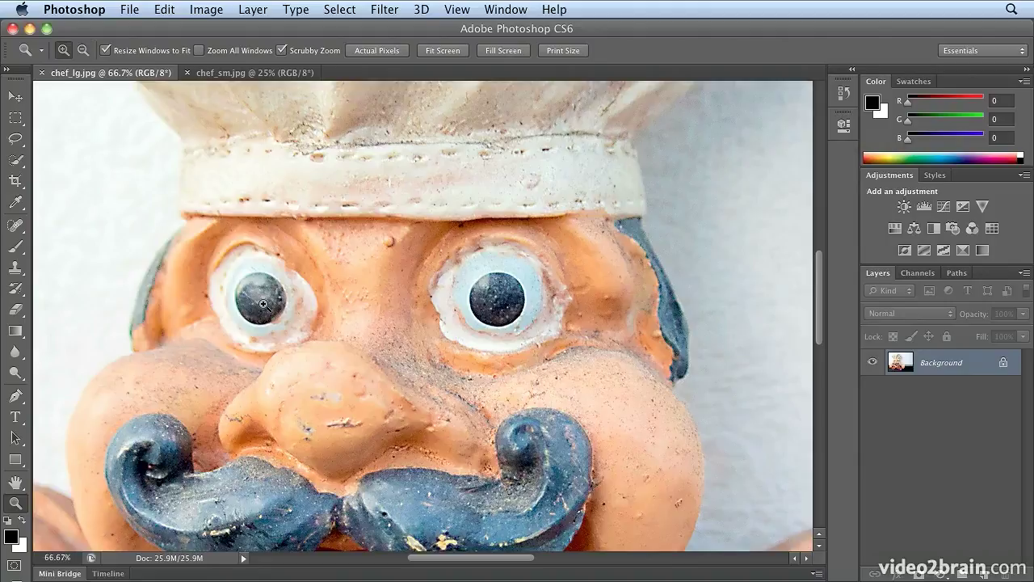
# Step: Use the Zoom Out command twice to reduce the image view to 33.33%
pyautogui.click(462, 8)
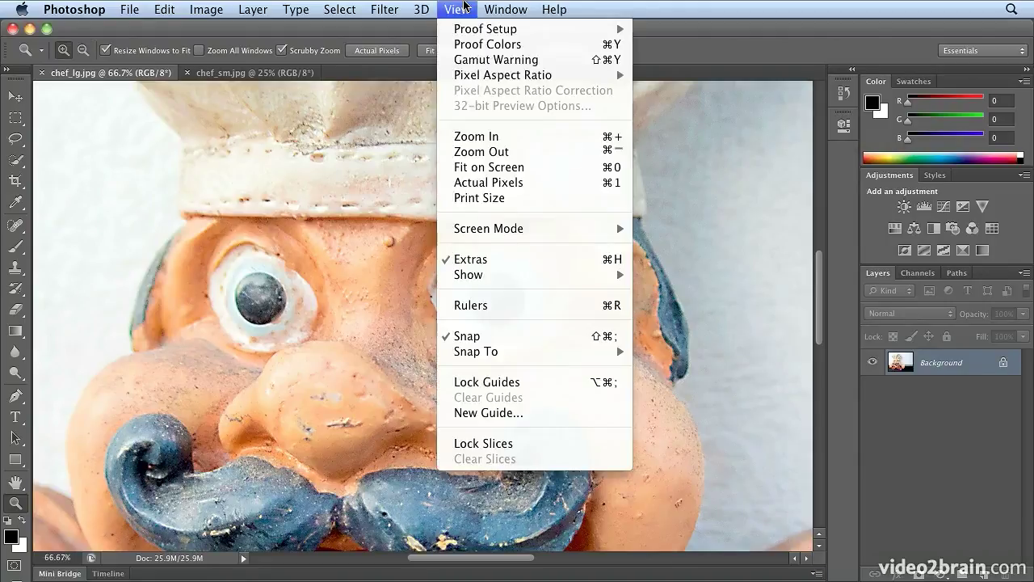
pyautogui.click(476, 153)
pyautogui.click(459, 8)
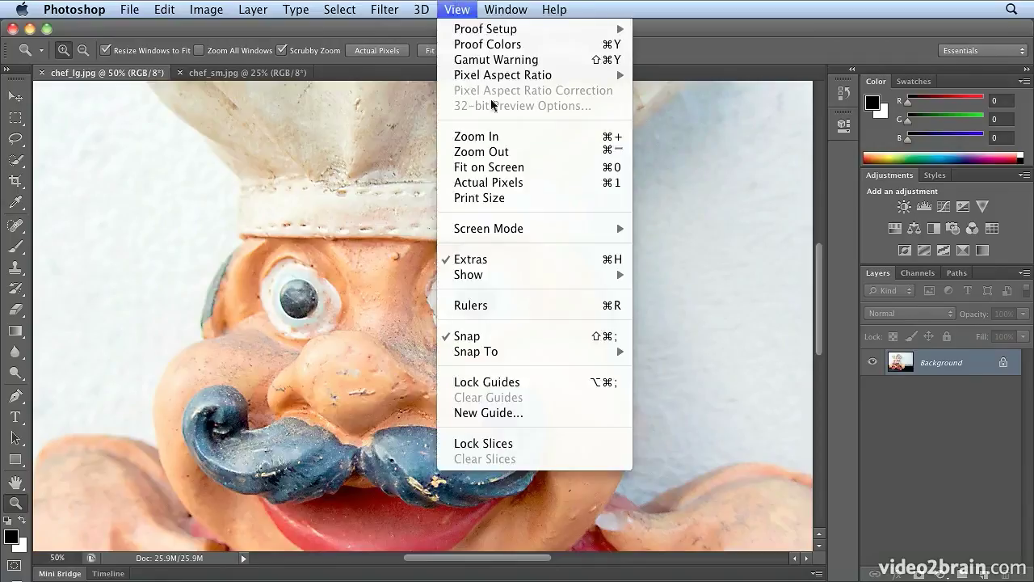
pyautogui.click(501, 152)
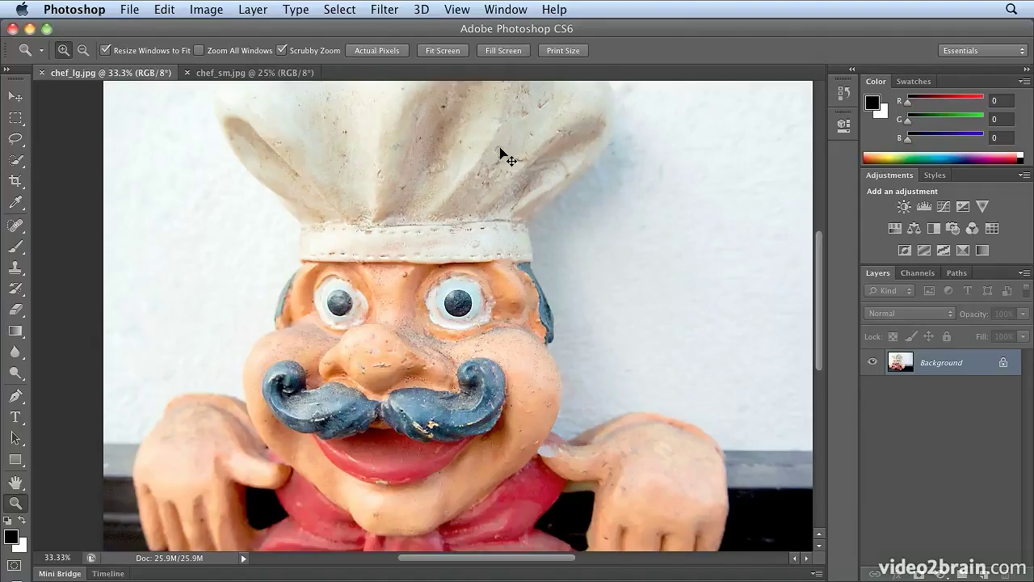
# Step: Zoom the whole image out to 16.67%, enlarge it again in several increments, and return the view to 25%
pyautogui.press('super+minus')
pyautogui.press('super+minus')
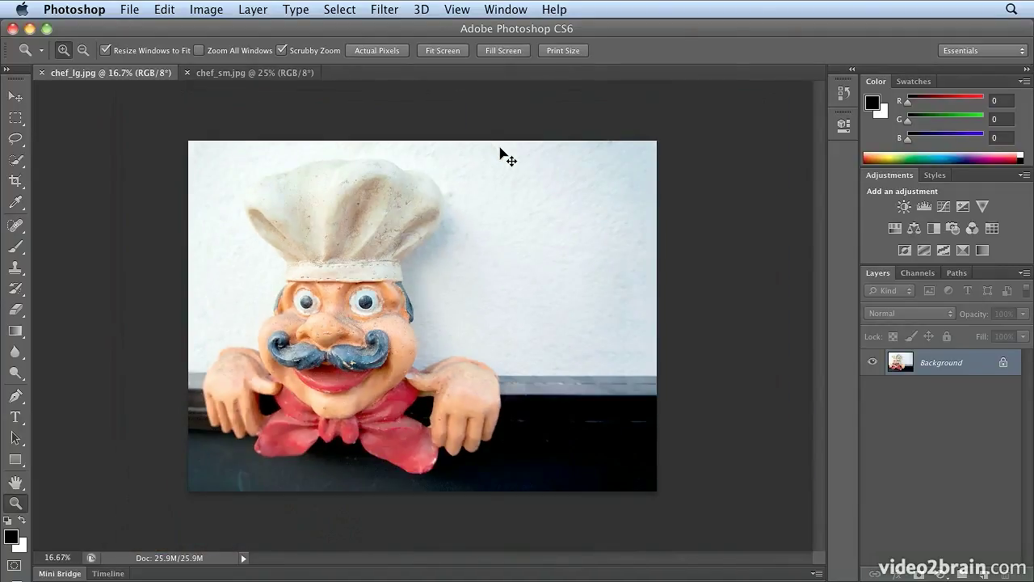
pyautogui.press('super+plus')
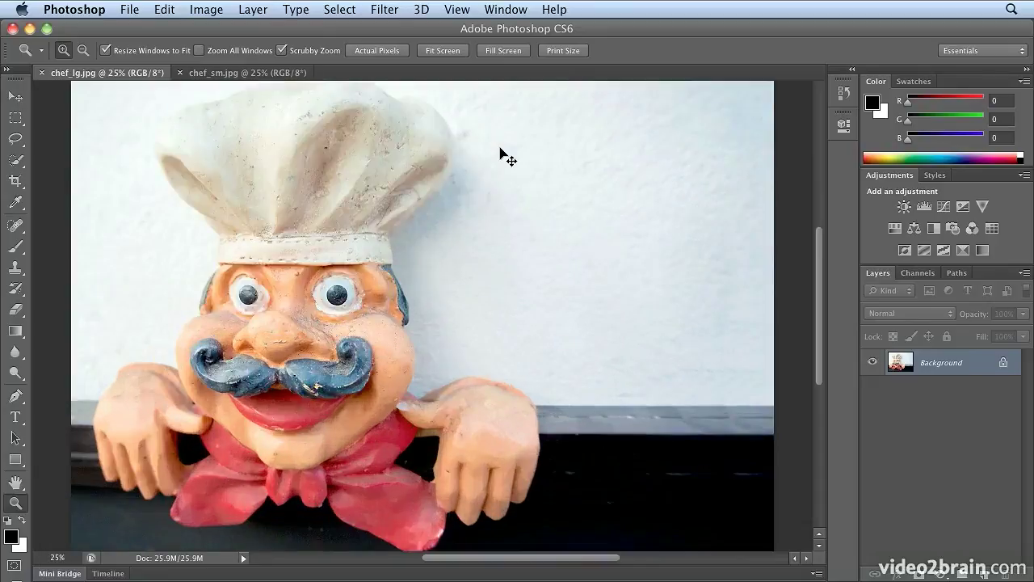
pyautogui.press('super+plus')
pyautogui.press('super+plus')
pyautogui.press('super+minus')
pyautogui.press('super+minus')
# Step: Check the pixel dimensions and document size of chef_lg.jpg in Image Size without altering them
pyautogui.click(206, 9)
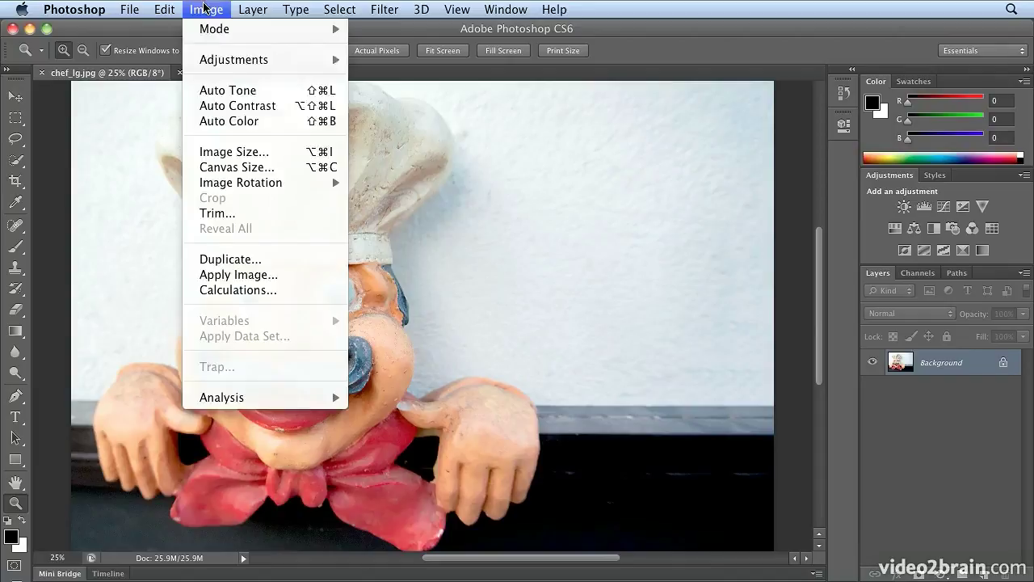
pyautogui.click(217, 151)
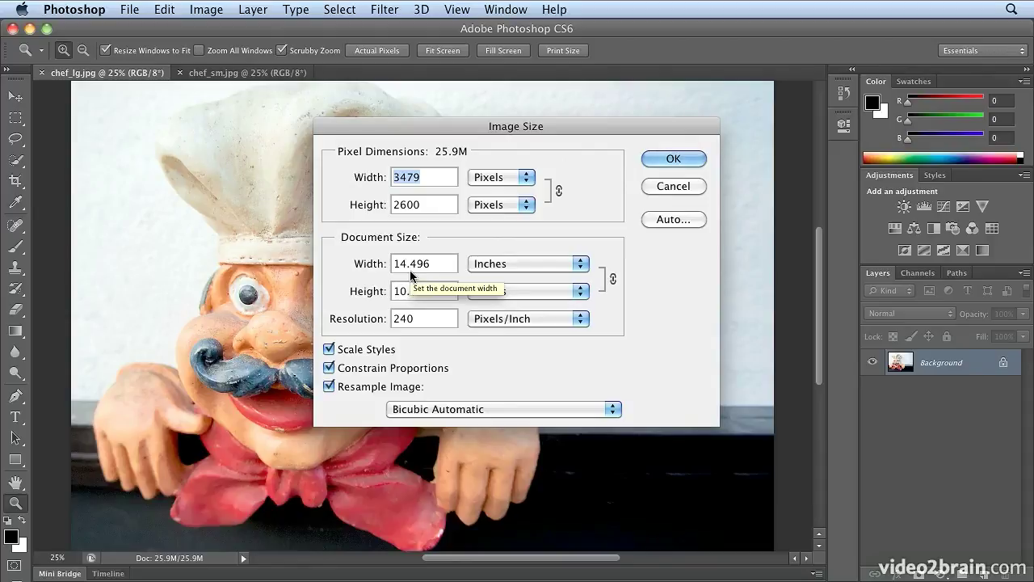
pyautogui.click(662, 159)
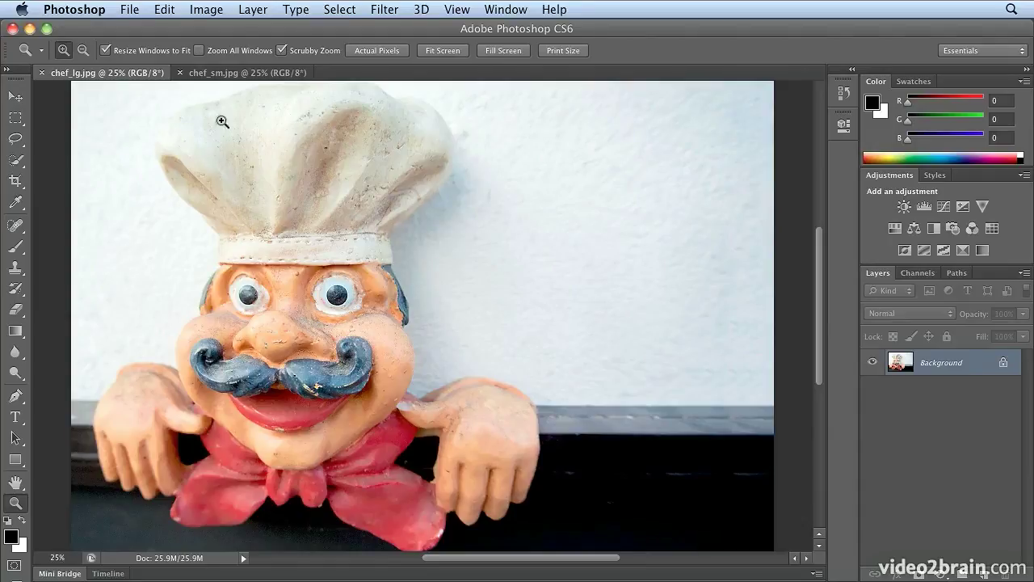
# Step: Switch to chef_sm.jpg and check its pixel dimensions and document size in Image Size
pyautogui.click(229, 73)
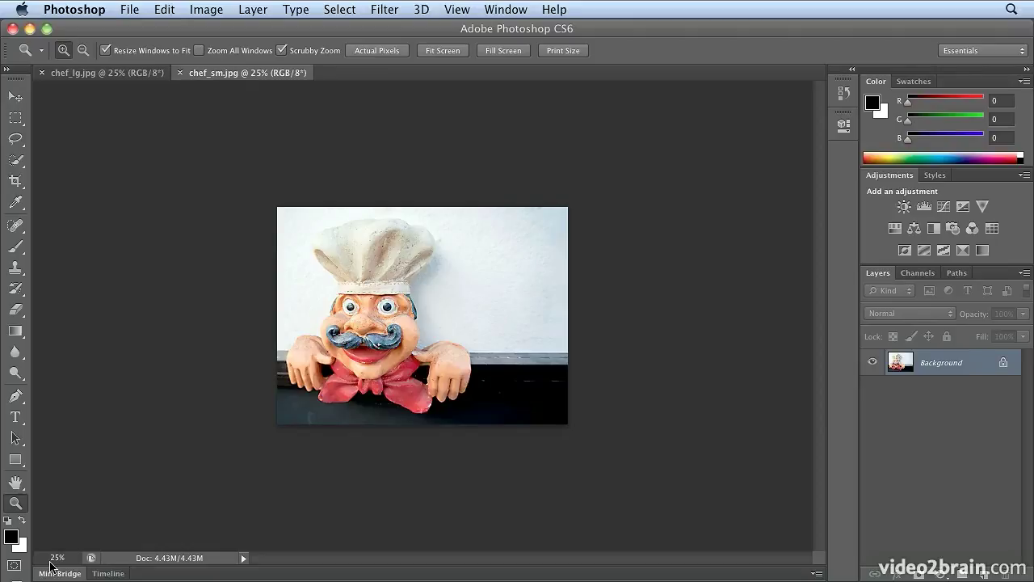
pyautogui.click(202, 9)
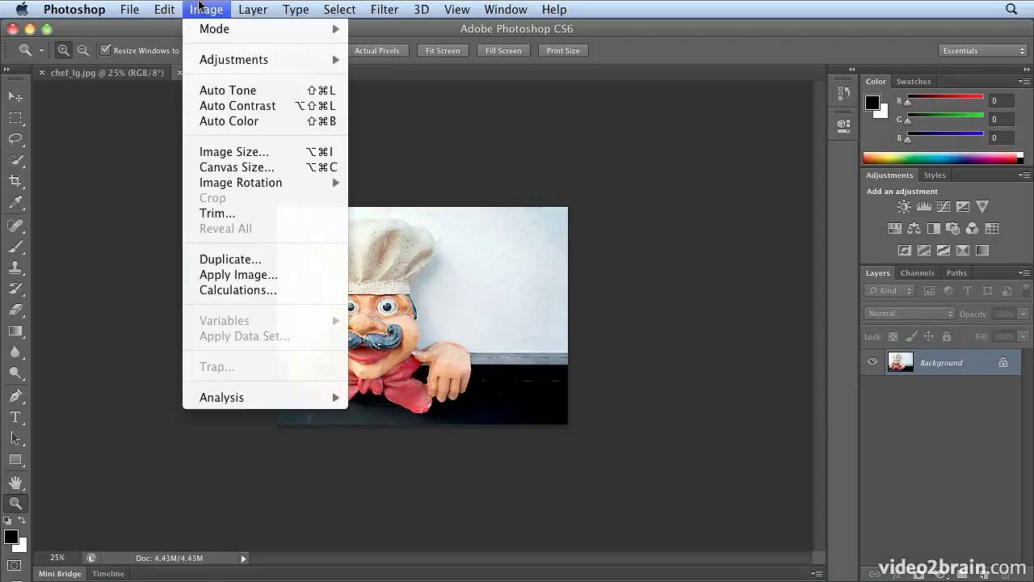
pyautogui.click(216, 151)
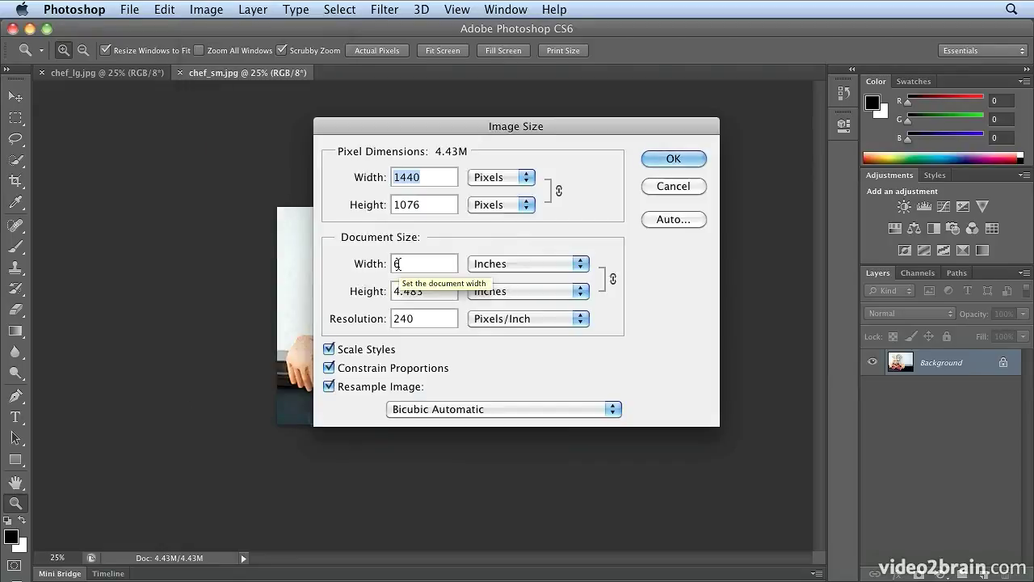
pyautogui.click(655, 160)
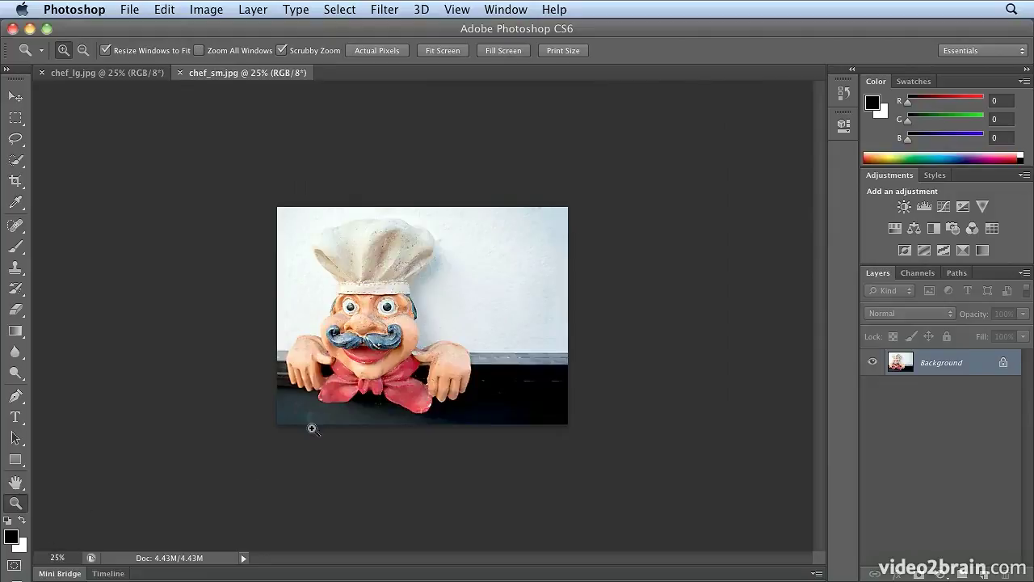
# Step: Return to chef_lg.jpg and set its status information to show Document Dimensions
pyautogui.click(90, 74)
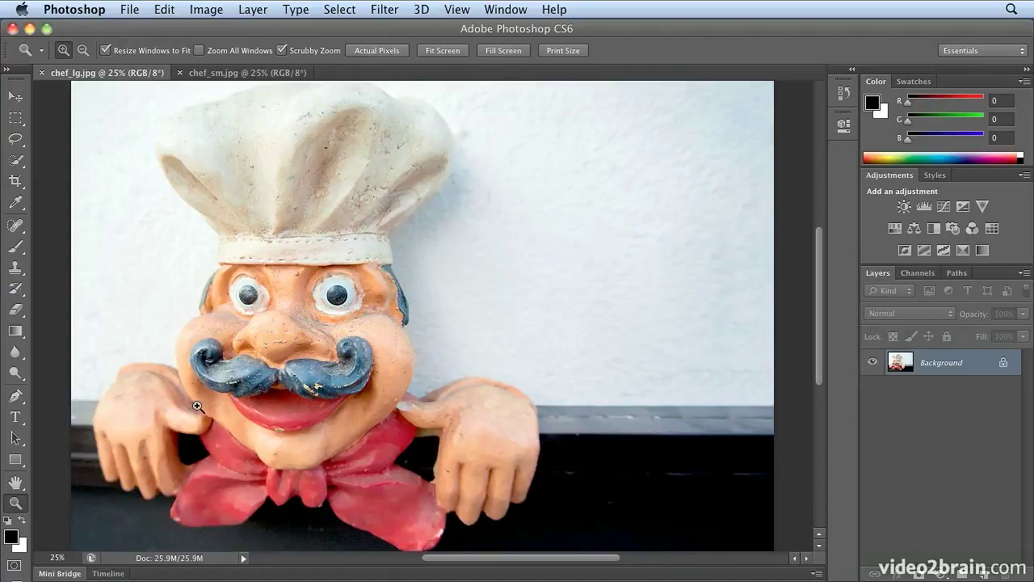
pyautogui.click(192, 558)
pyautogui.click(243, 558)
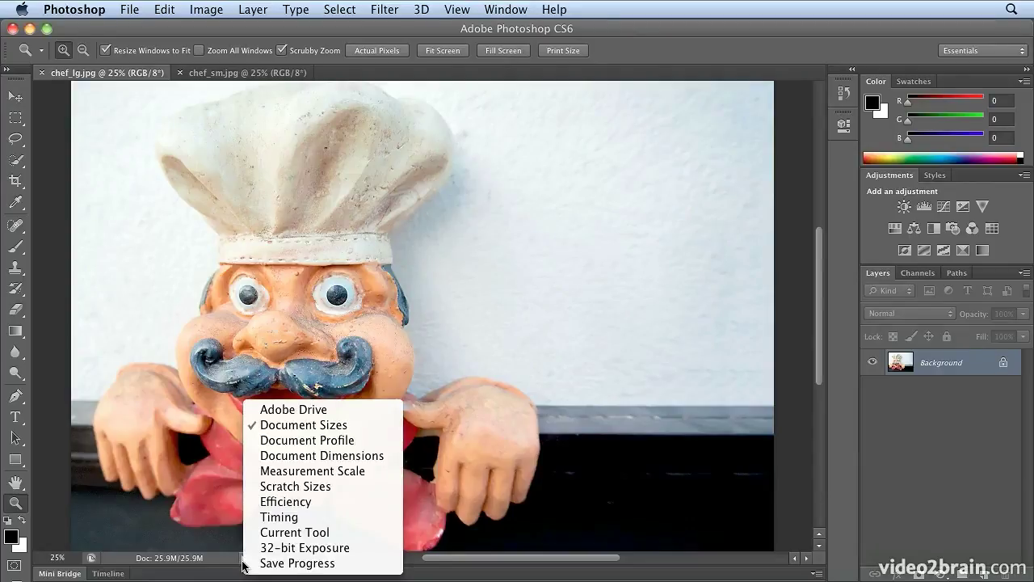
pyautogui.click(358, 457)
# Step: Set the status information to Current Tool and test it with the Move, Marquee, Lasso and Zoom tools
pyautogui.click(243, 557)
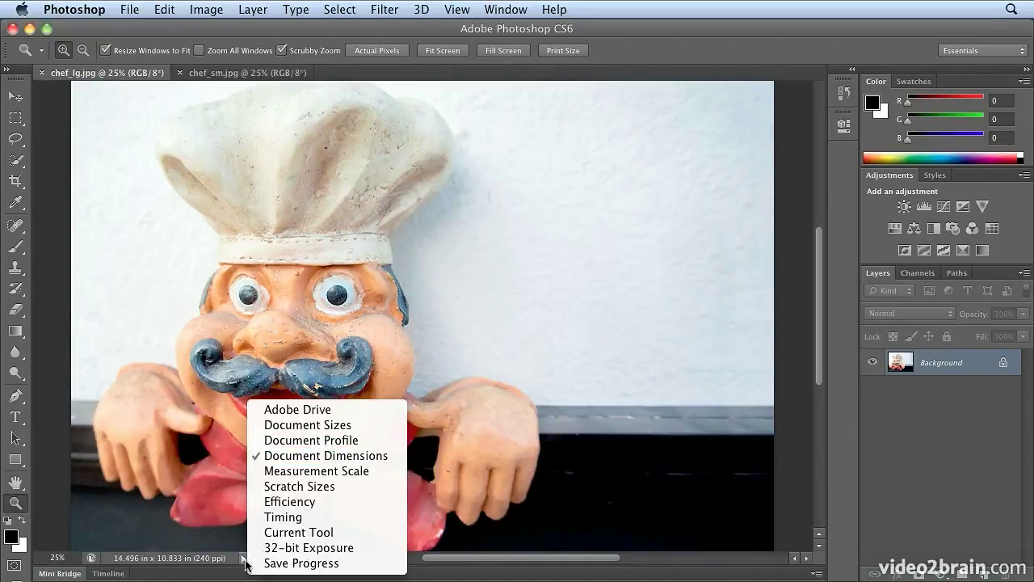
pyautogui.click(339, 533)
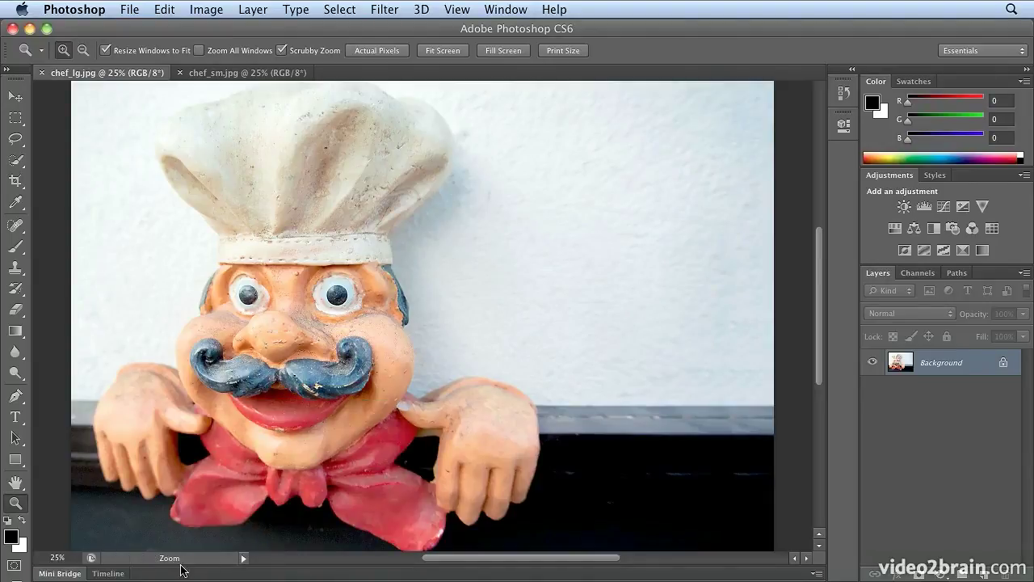
pyautogui.click(13, 98)
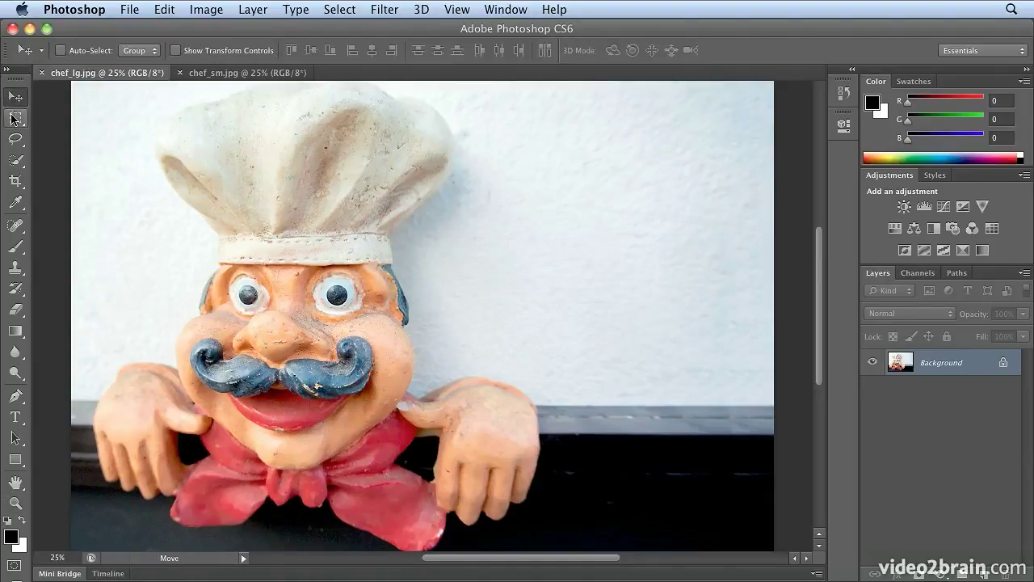
pyautogui.click(13, 118)
pyautogui.click(14, 142)
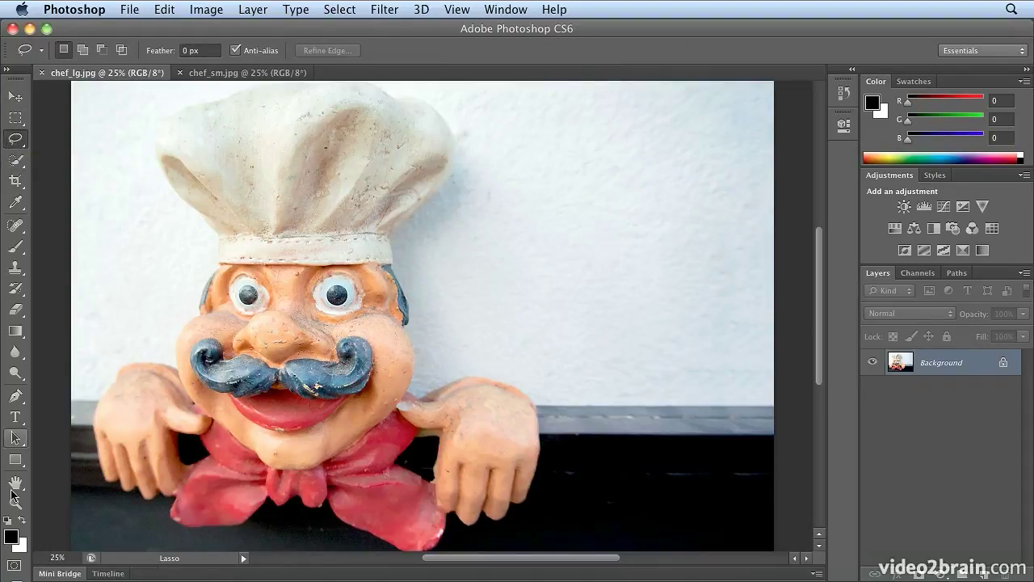
pyautogui.click(14, 504)
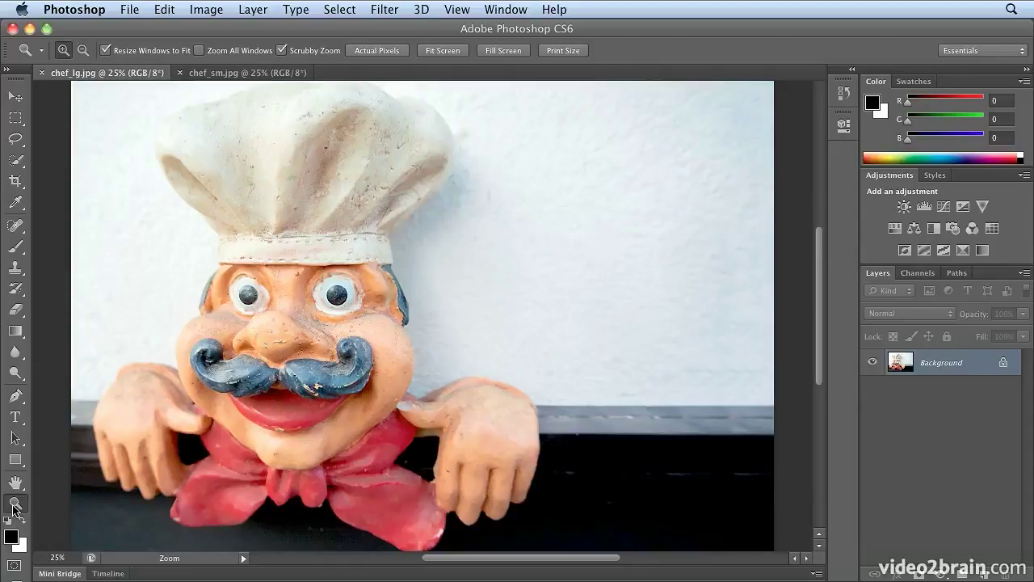
# Step: Zoom in on the chef's other eye to 400% and reset the view to 100%
pyautogui.click(304, 334)
pyautogui.click(304, 334)
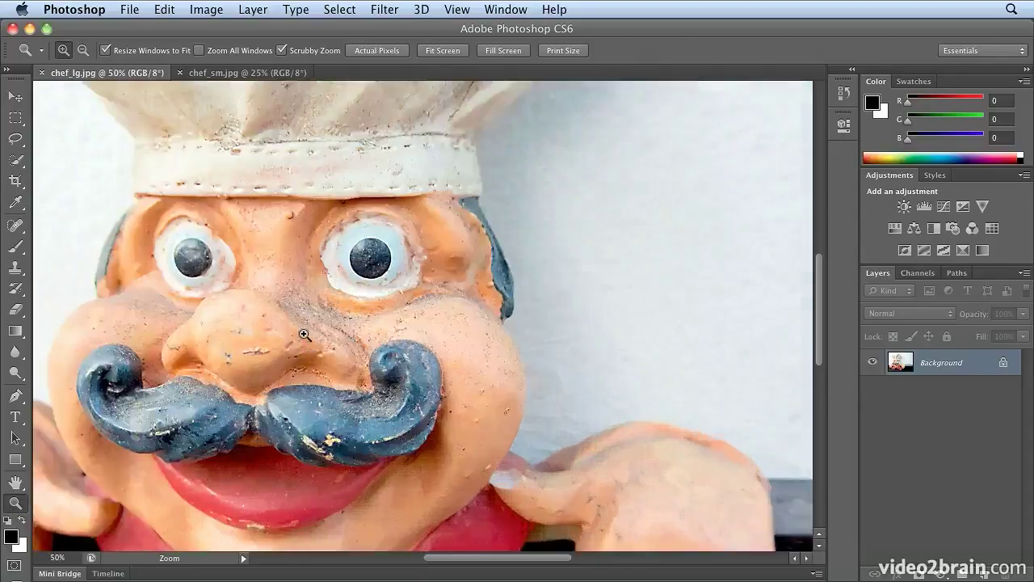
pyautogui.click(304, 333)
pyautogui.click(303, 334)
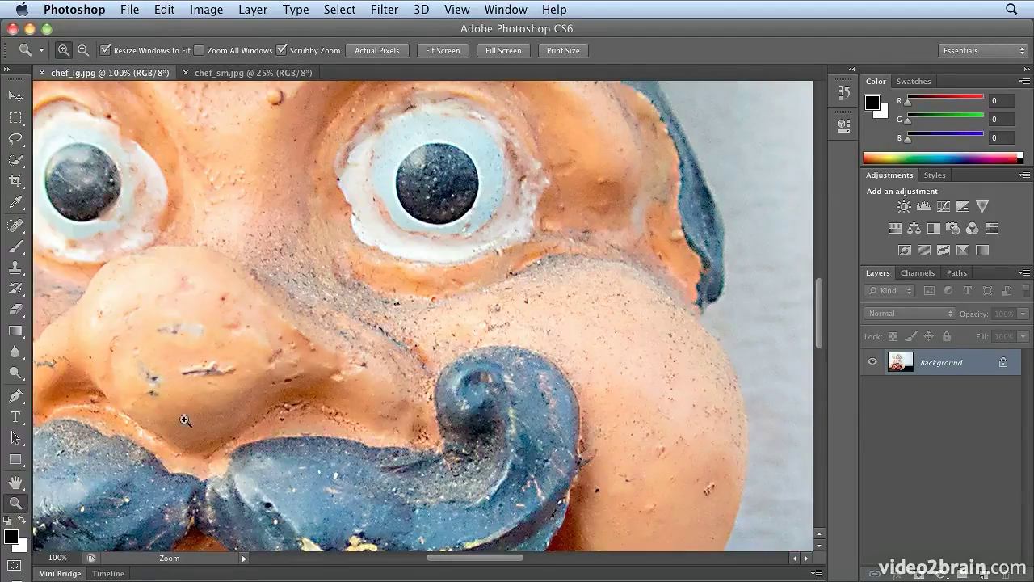
pyautogui.click(448, 171)
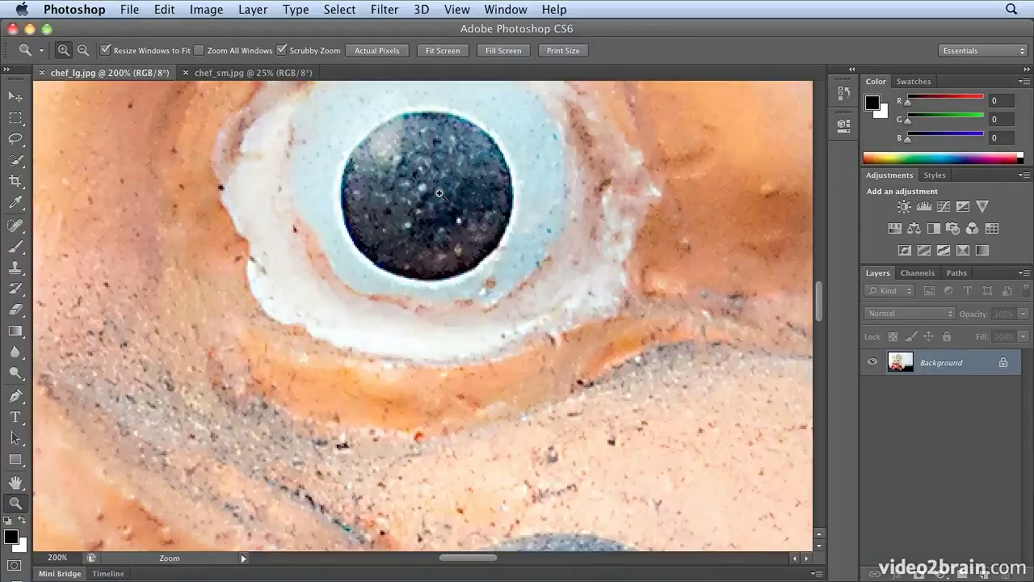
pyautogui.click(441, 195)
pyautogui.click(430, 206)
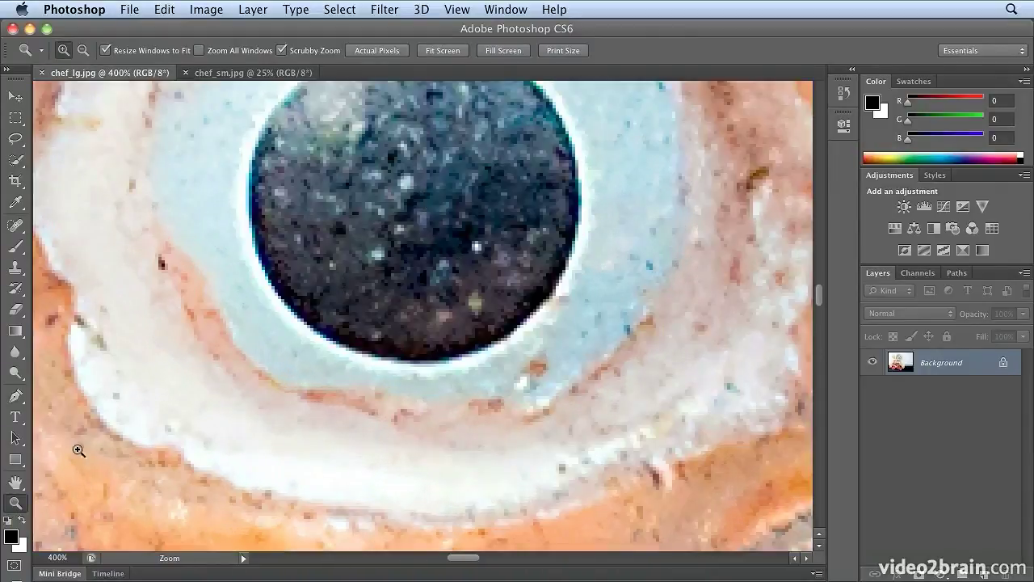
pyautogui.doubleClick(24, 501)
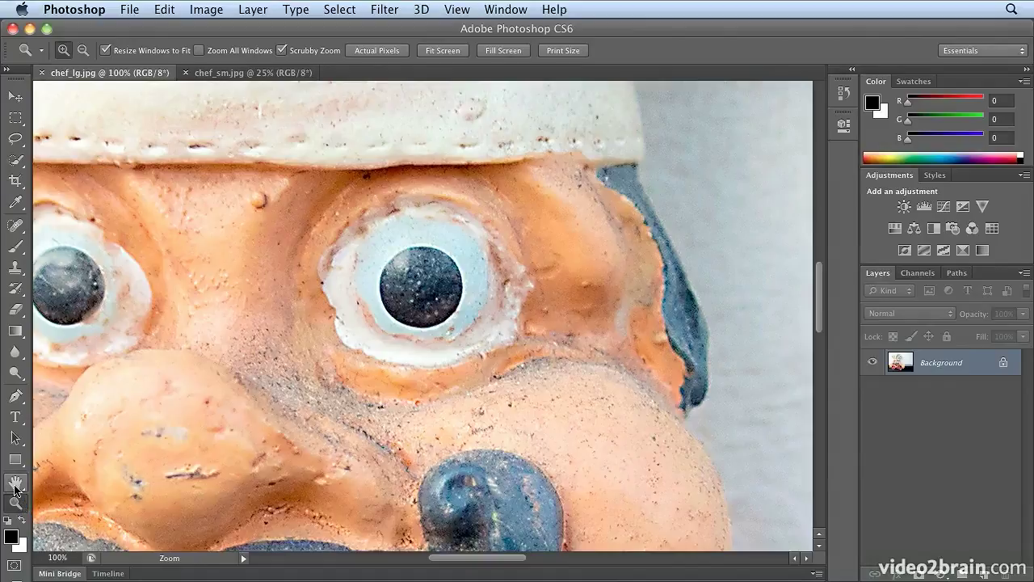
# Step: Pan around the chef's nose, moustache and mouth at 100% with the Hand tool and by scrolling
pyautogui.click(15, 485)
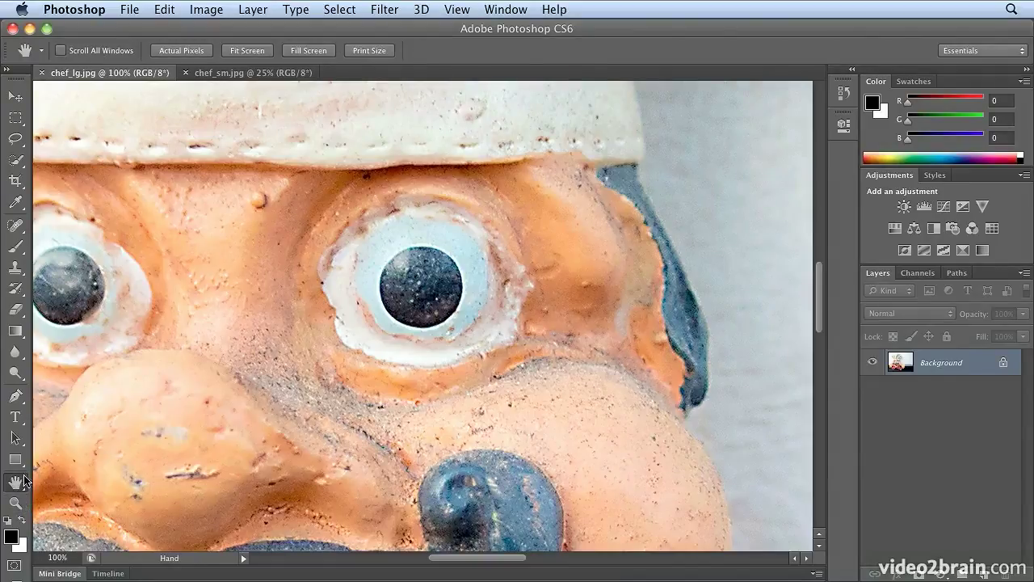
pyautogui.moveTo(170, 400); pyautogui.dragTo(326, 304)
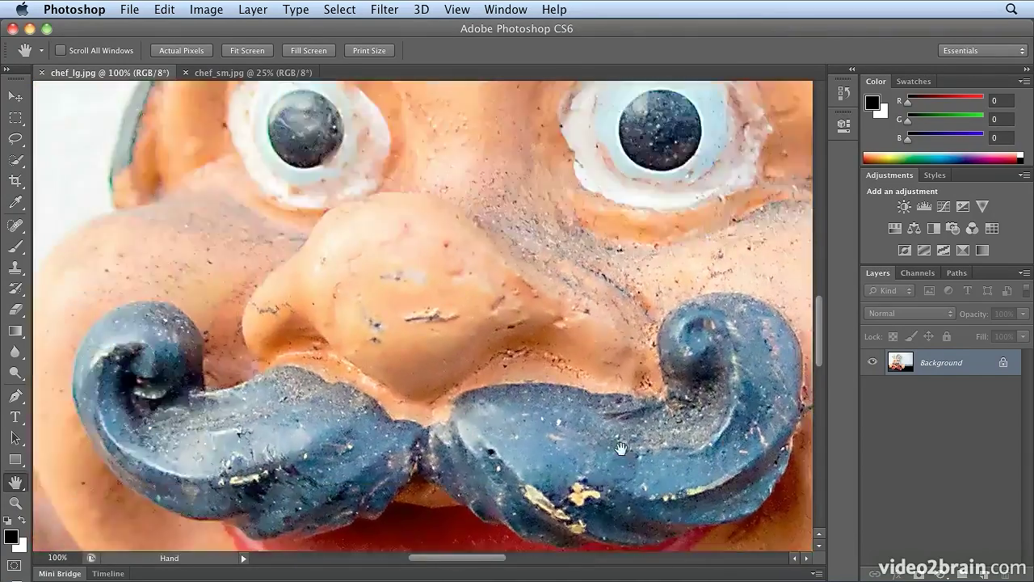
pyautogui.moveTo(621, 448); pyautogui.dragTo(429, 218)
pyautogui.scroll(-5, 430, 219)
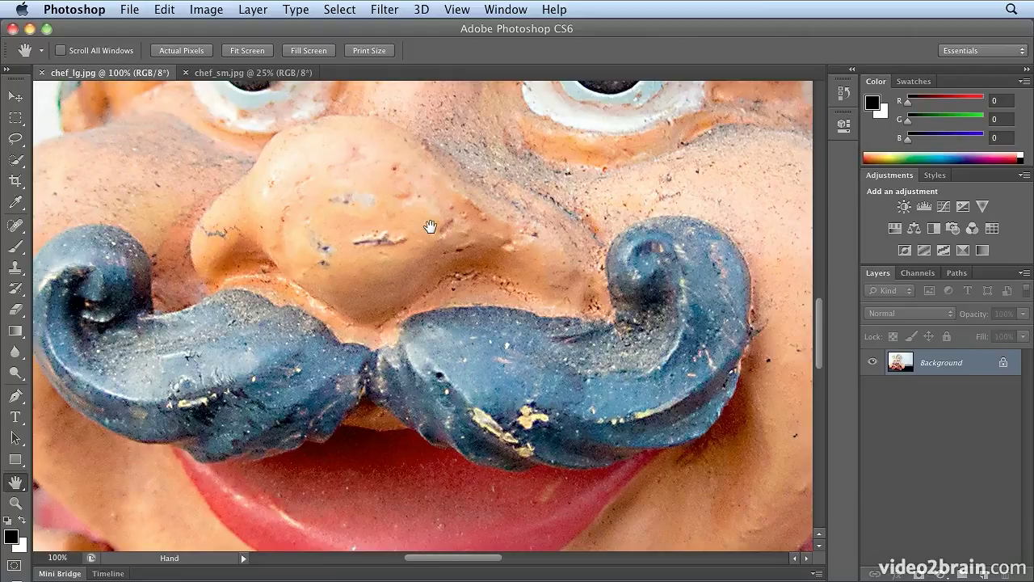
pyautogui.hscroll(8, 430, 227)
pyautogui.scroll(5, 429, 226)
pyautogui.hscroll(-15, 536, 247)
pyautogui.scroll(-5, 536, 247)
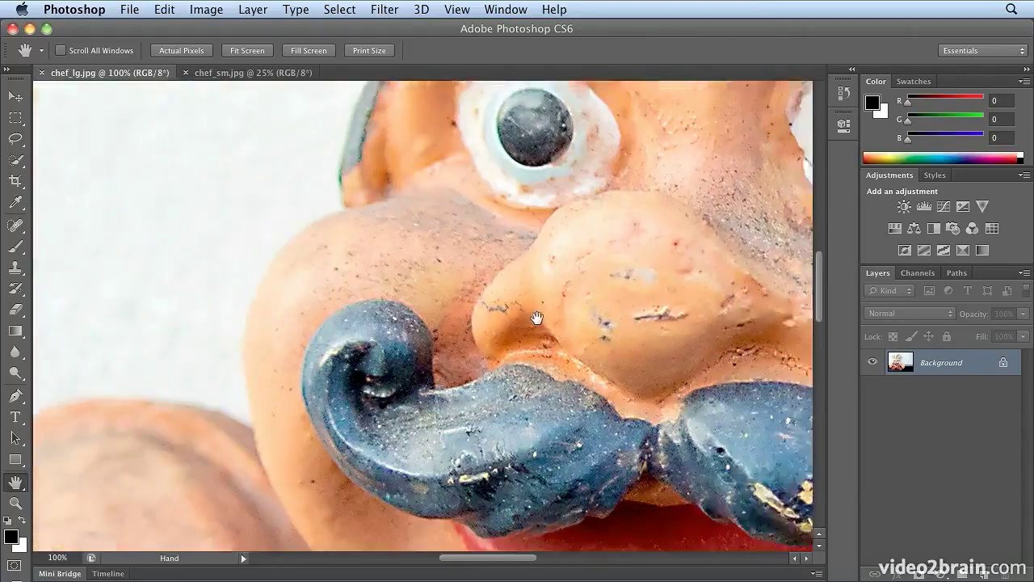
# Step: Pan across the chef's mouth, hand, hat band and eyes at 100%, and fit the whole image on screen
pyautogui.moveTo(656, 412); pyautogui.dragTo(273, 344)
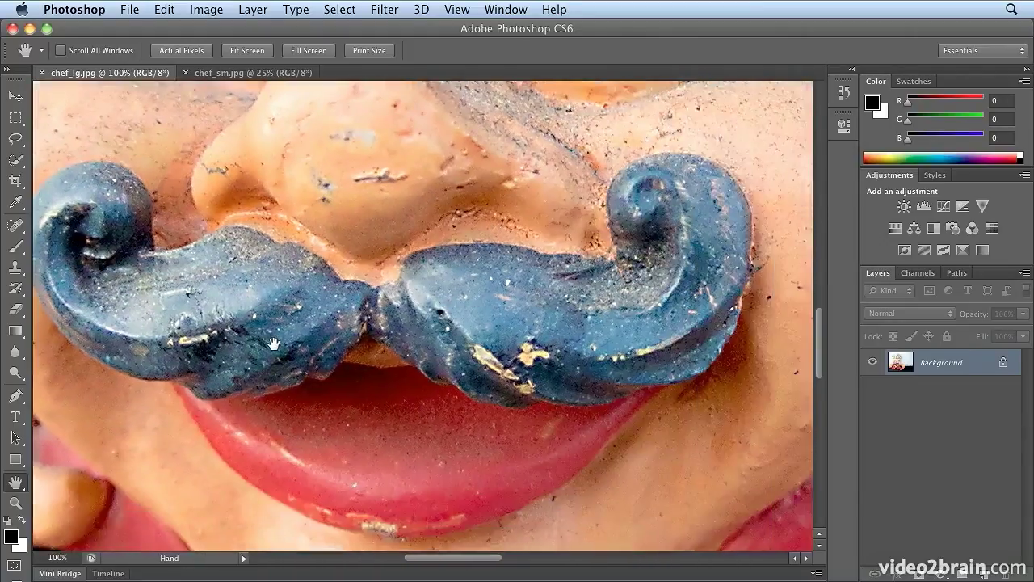
pyautogui.scroll(-10, 716, 461)
pyautogui.hscroll(5, 716, 461)
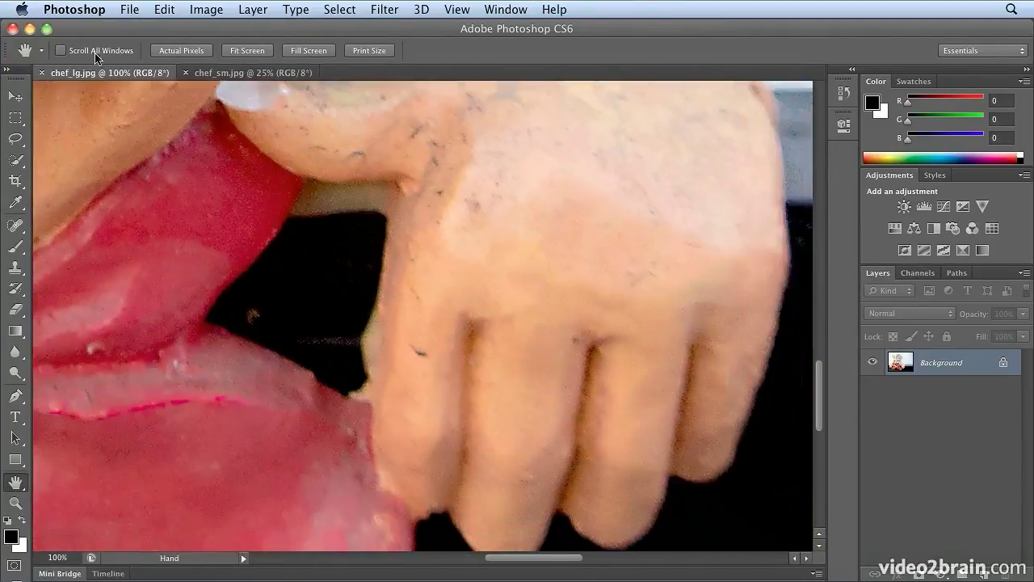
pyautogui.scroll(5, 162, 168)
pyautogui.hscroll(-10, 162, 169)
pyautogui.scroll(15, 473, 258)
pyautogui.hscroll(-3, 436, 307)
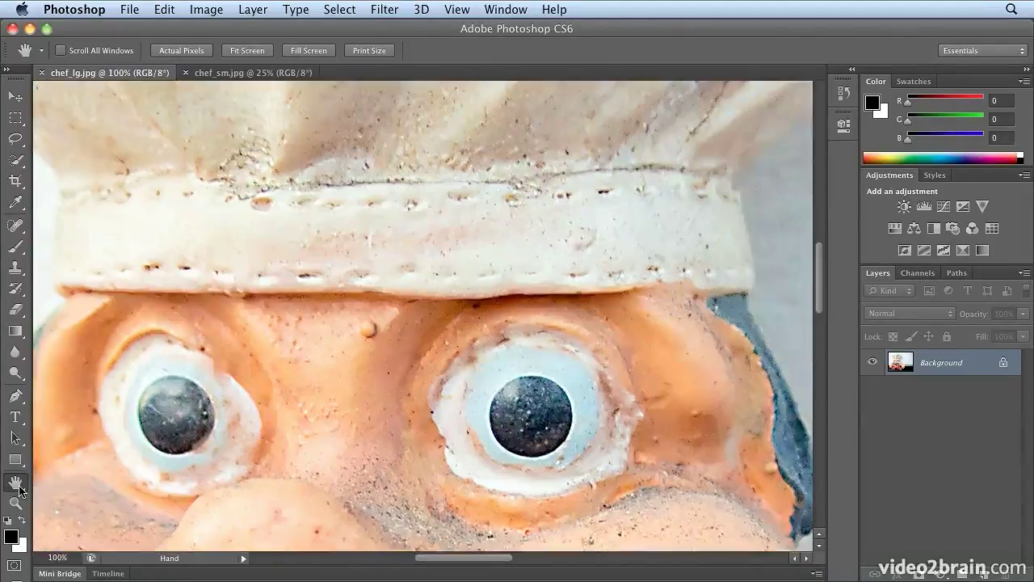
pyautogui.doubleClick(20, 488)
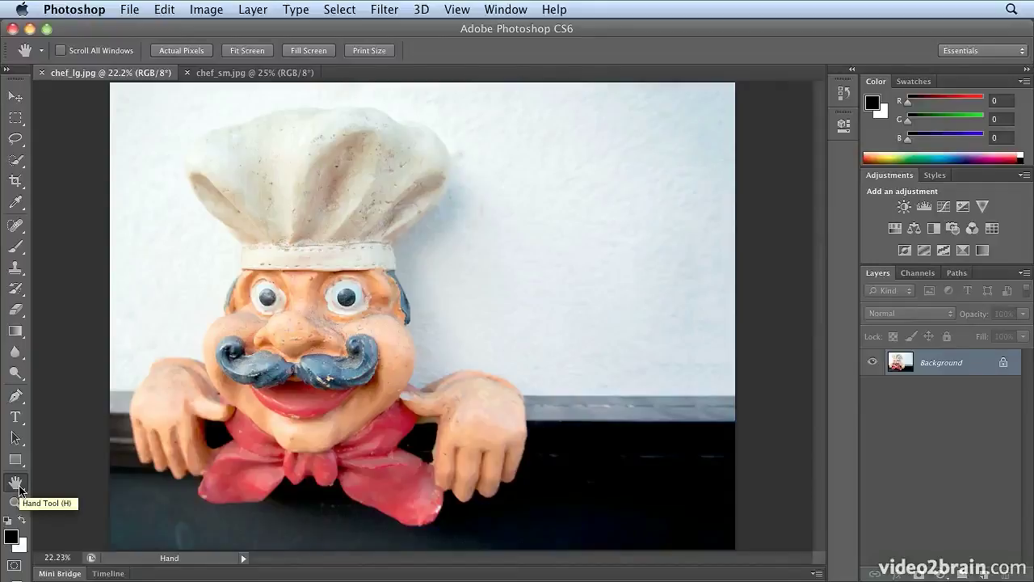
# Step: Show the image at 100% with the Zoom tool, and try switching between the Spot Healing Brush, Move and Zoom tools
pyautogui.click(16, 506)
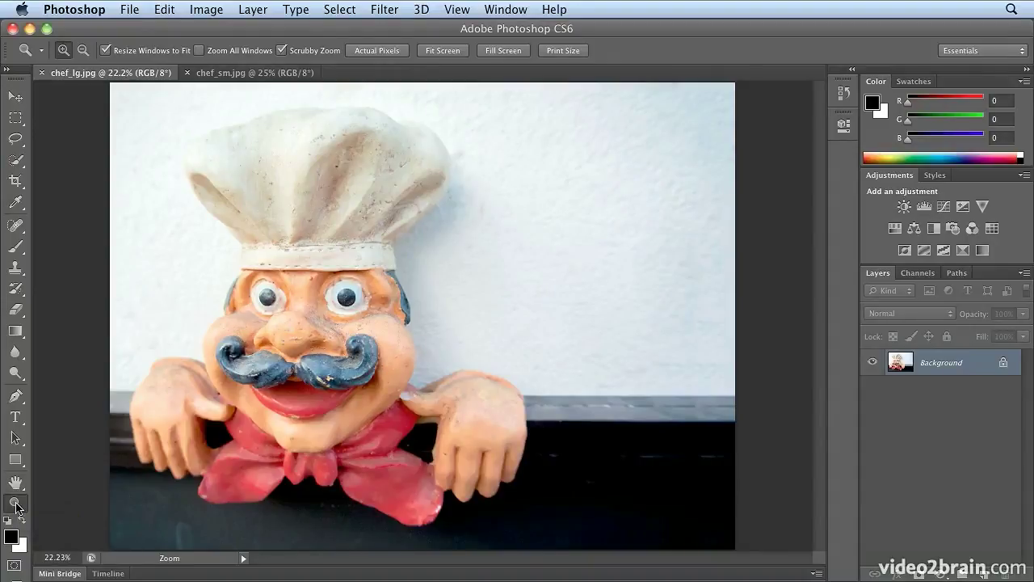
pyautogui.doubleClick(16, 506)
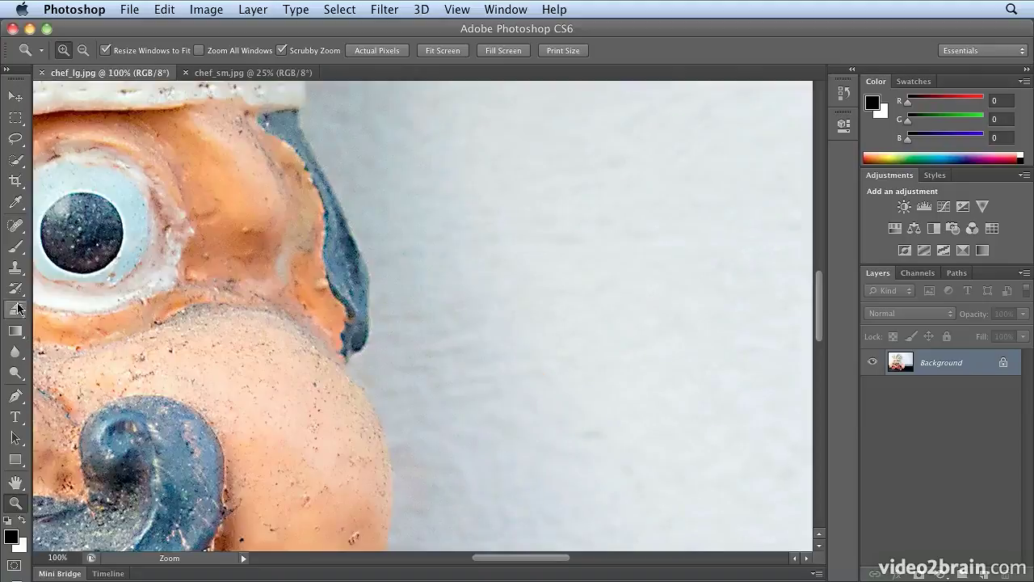
pyautogui.click(15, 246)
pyautogui.click(11, 227)
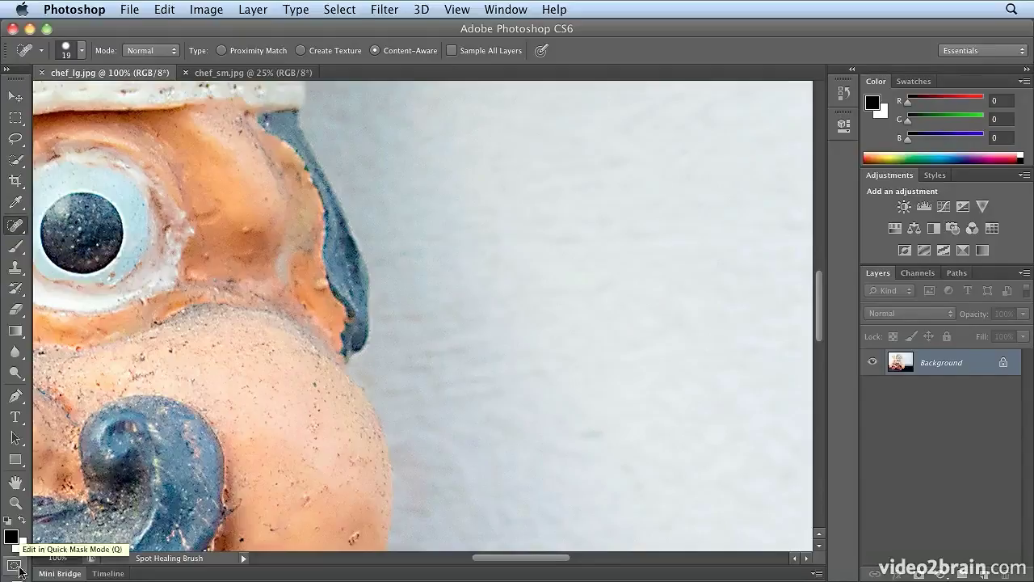
pyautogui.click(16, 501)
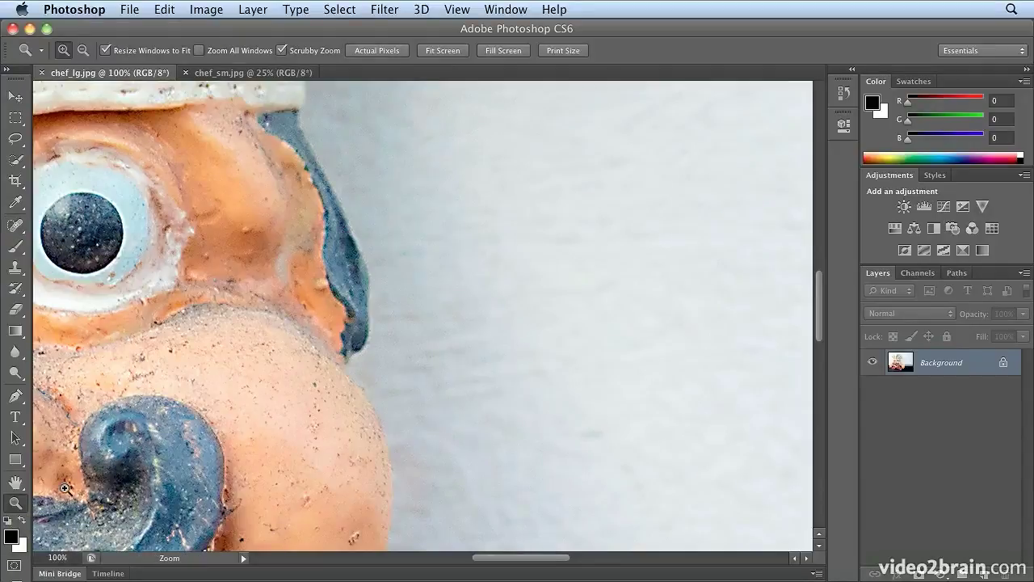
pyautogui.click(11, 101)
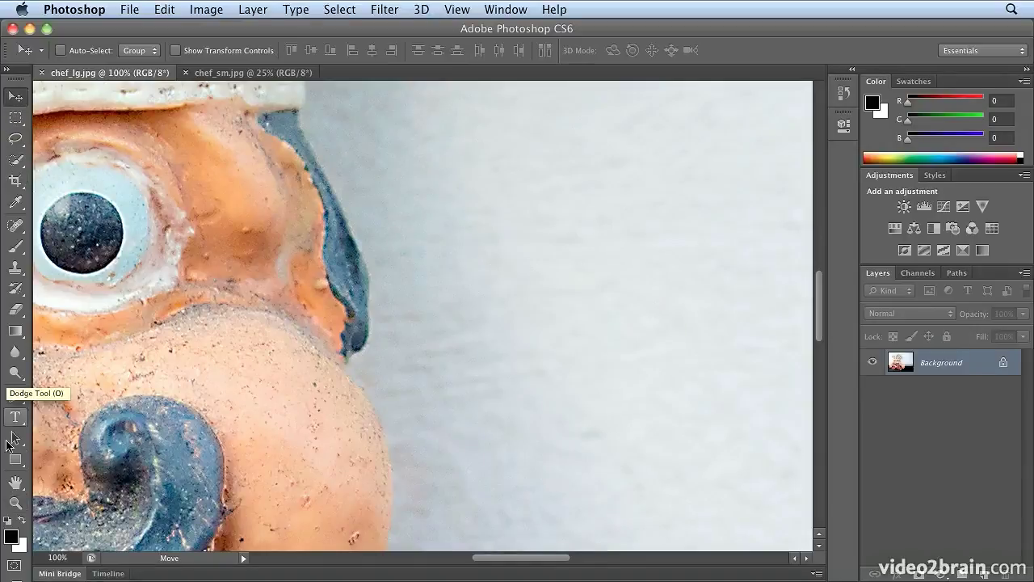
pyautogui.click(16, 502)
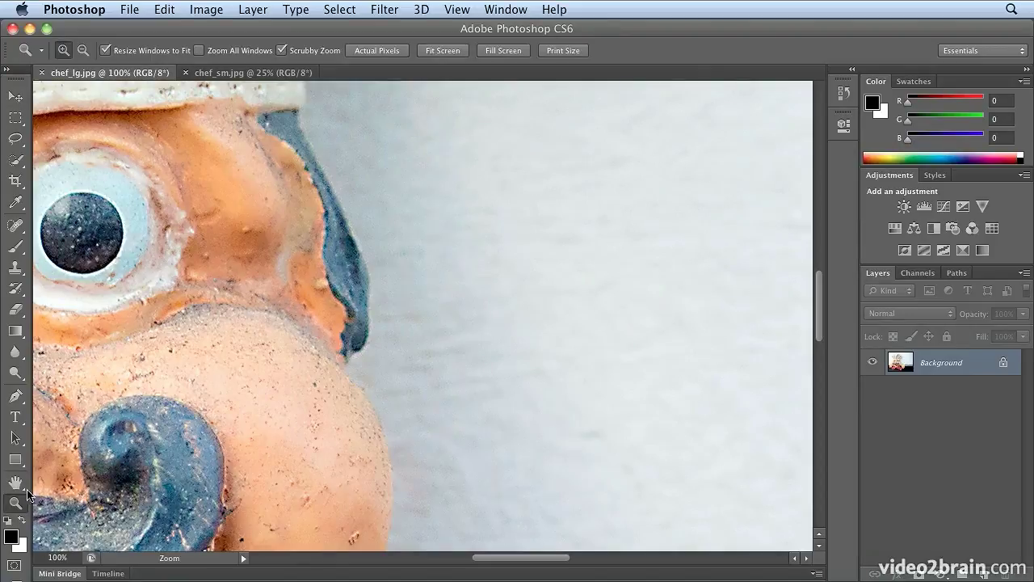
# Step: Pan the image slightly with the Hand tool and bring the whole picture back into view
pyautogui.click(18, 483)
pyautogui.moveTo(366, 432); pyautogui.dragTo(394, 385)
pyautogui.doubleClick(15, 484)
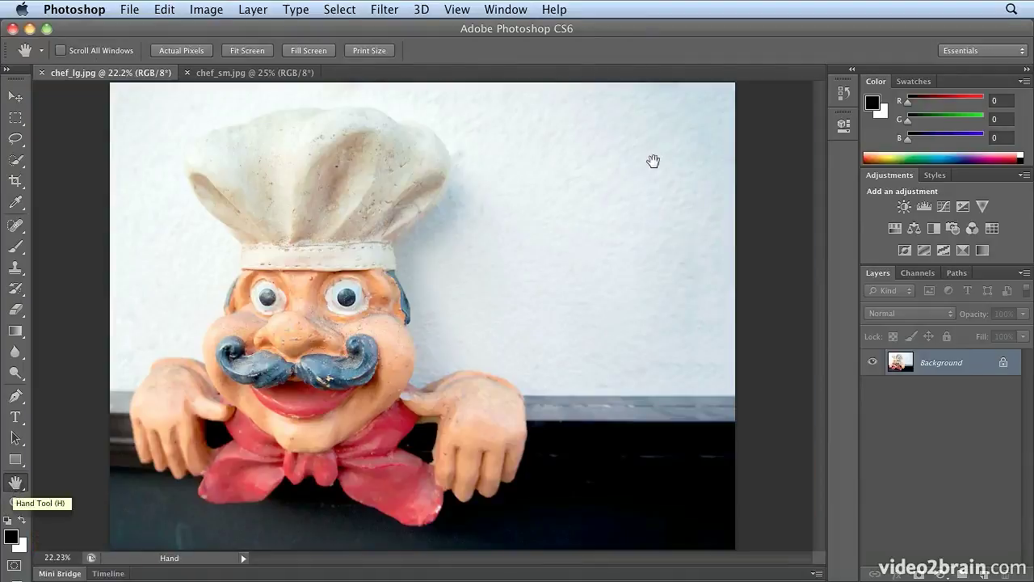
# Step: View the image at Actual Pixels and apply Fit on Screen
pyautogui.click(462, 6)
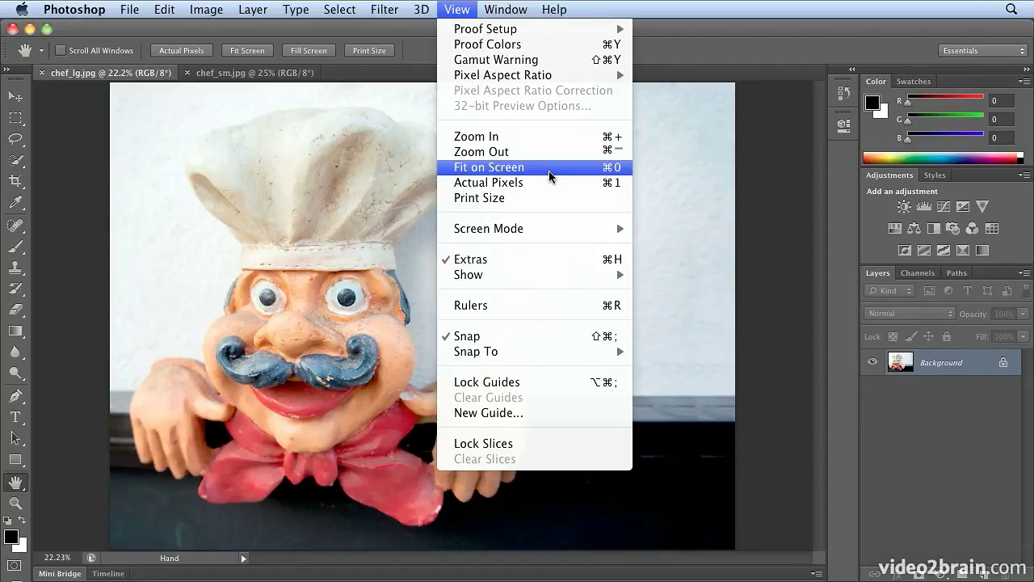
pyautogui.click(547, 182)
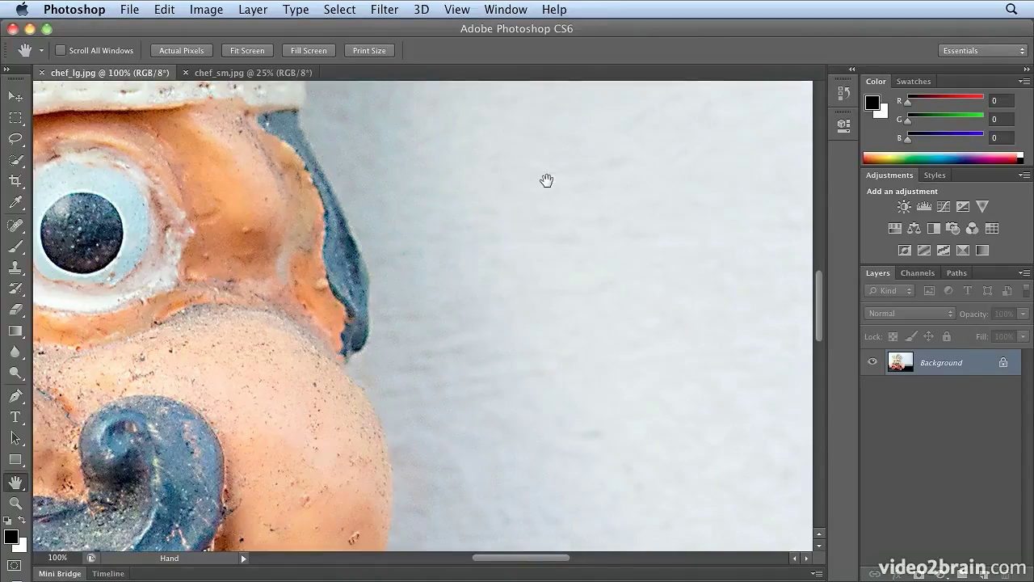
pyautogui.press('super+0')
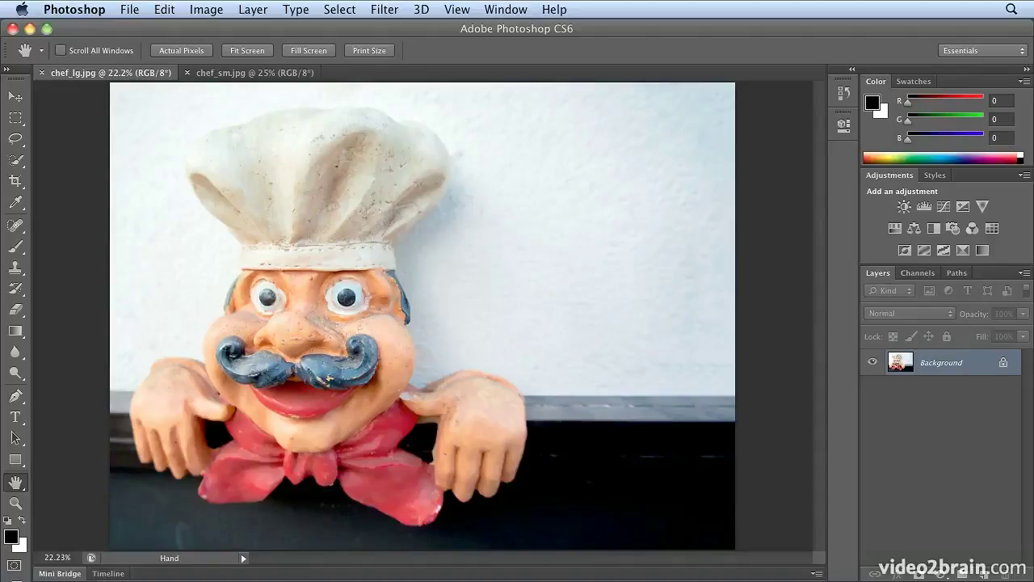
# Step: Switch from the Move tool to the Hand tool, and temporarily zoom in to 33.3% and out to 16.7%
pyautogui.click(16, 118)
pyautogui.click(14, 98)
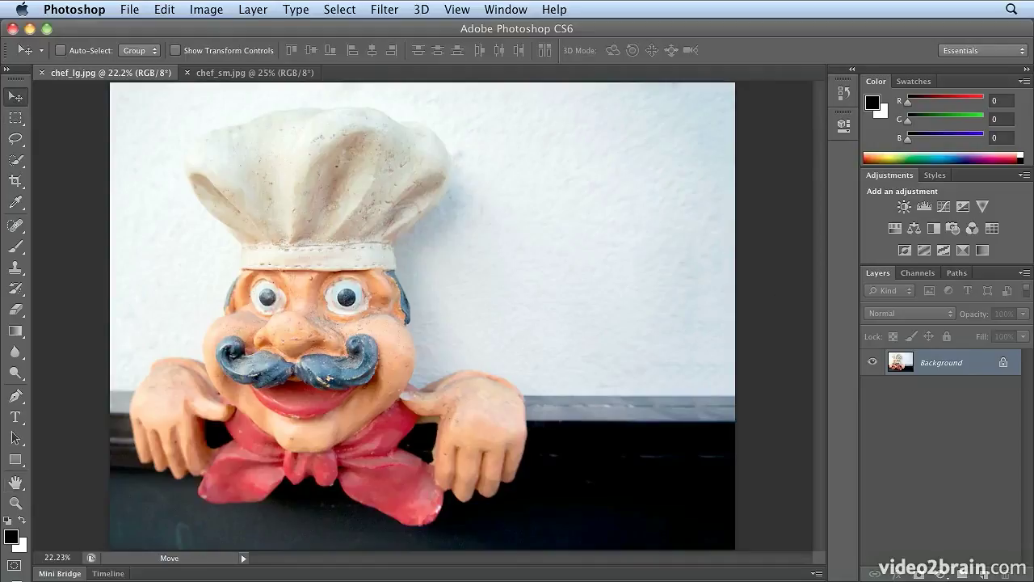
pyautogui.press('h')
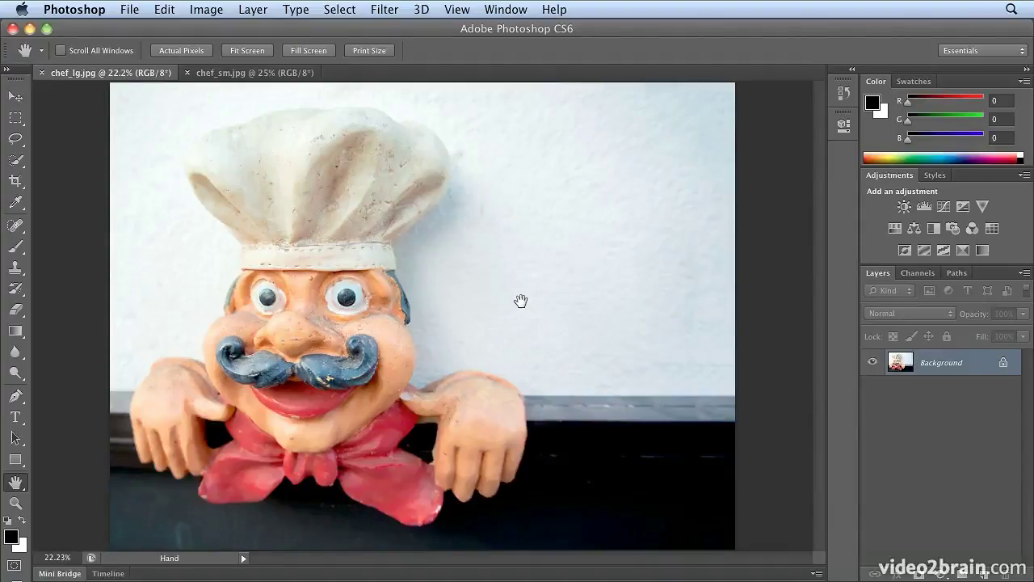
pyautogui.press('super')
pyautogui.keyDown('super'); pyautogui.click(521, 302); pyautogui.keyUp('super')
pyautogui.keyDown('super'); pyautogui.click(521, 302); pyautogui.keyUp('super')
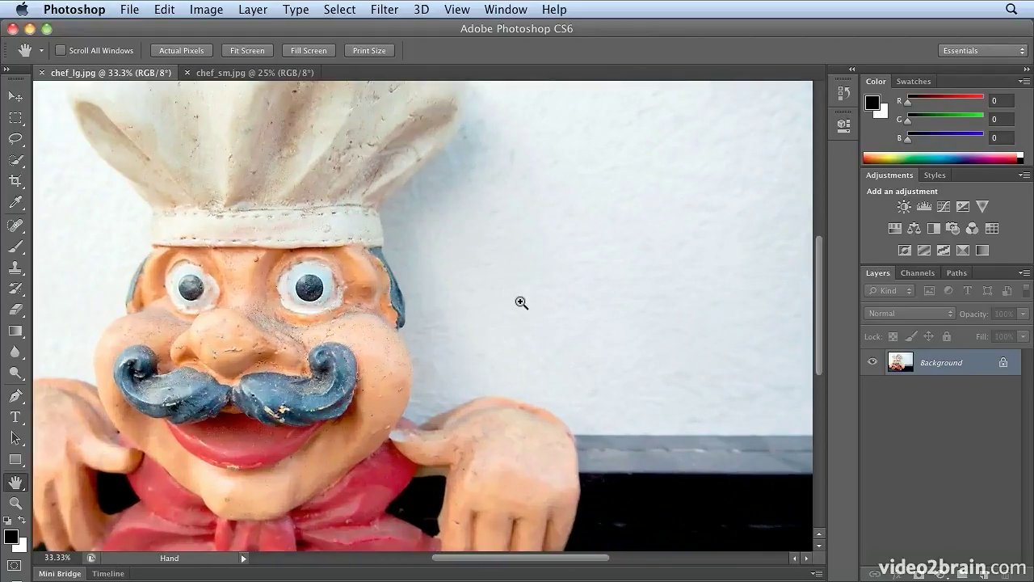
pyautogui.press('super+minus')
pyautogui.press('super+minus')
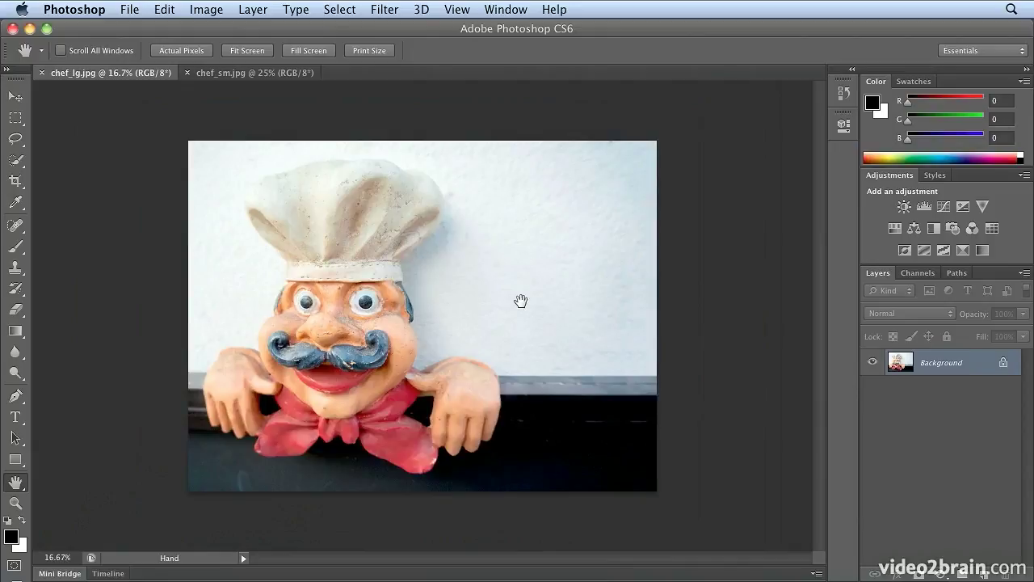
# Step: Zoom in on the chef's eye to 200% with the Zoom tool
pyautogui.press('z')
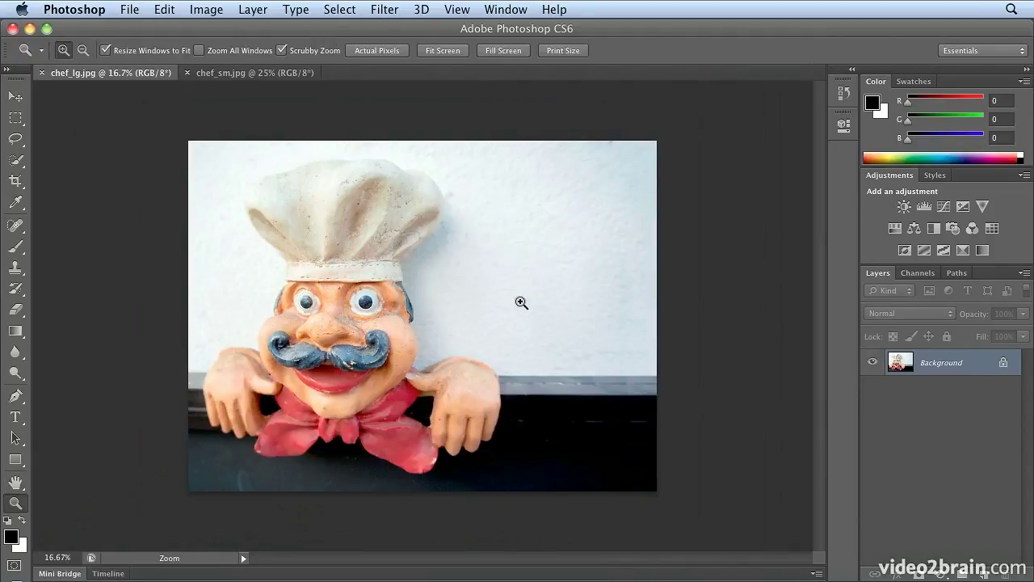
pyautogui.click(521, 301)
pyautogui.click(316, 353)
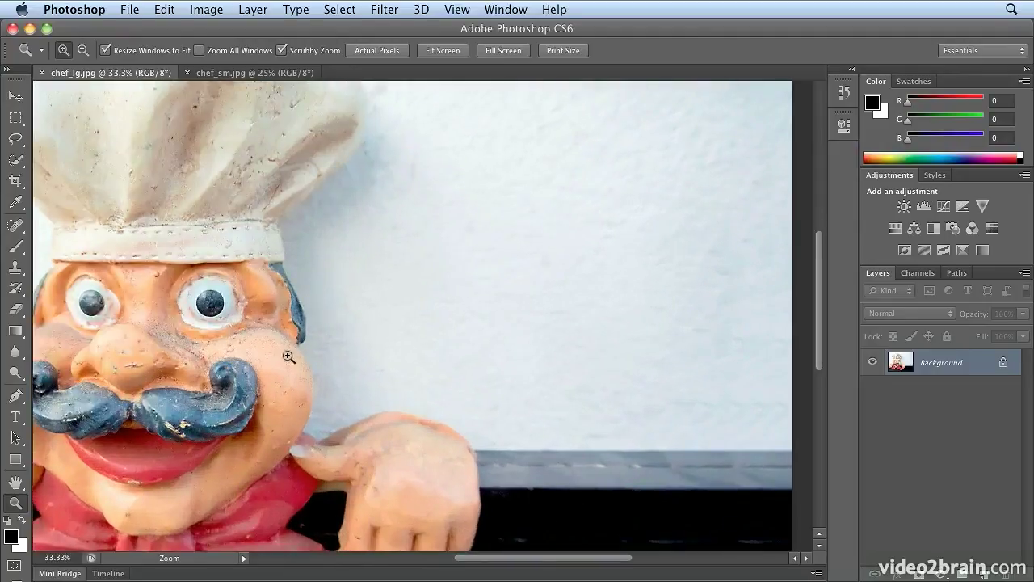
pyautogui.click(105, 315)
pyautogui.click(86, 305)
pyautogui.click(62, 289)
pyautogui.click(51, 279)
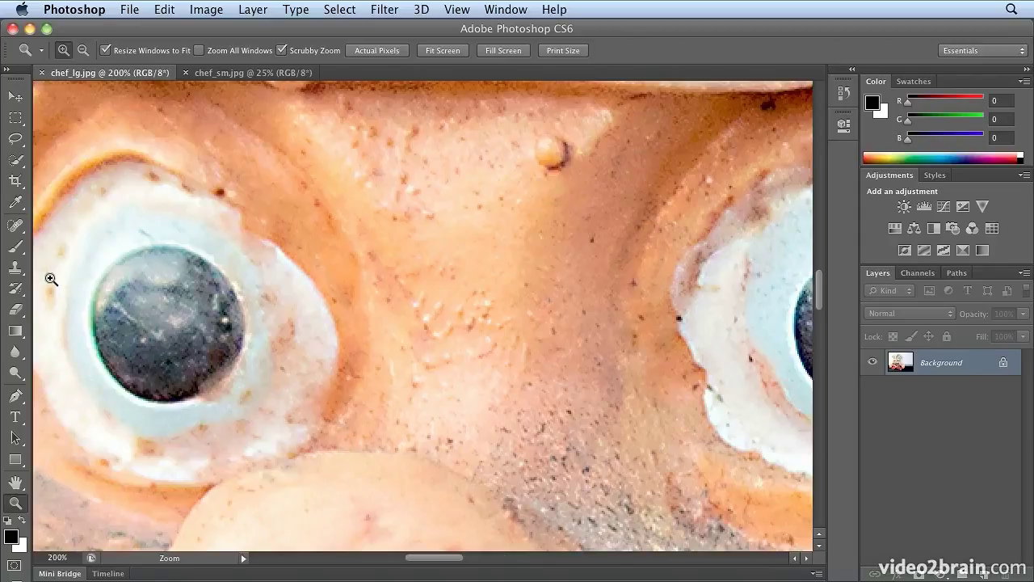
# Step: Fit the whole image on screen and activate the Move tool
pyautogui.press('super+0')
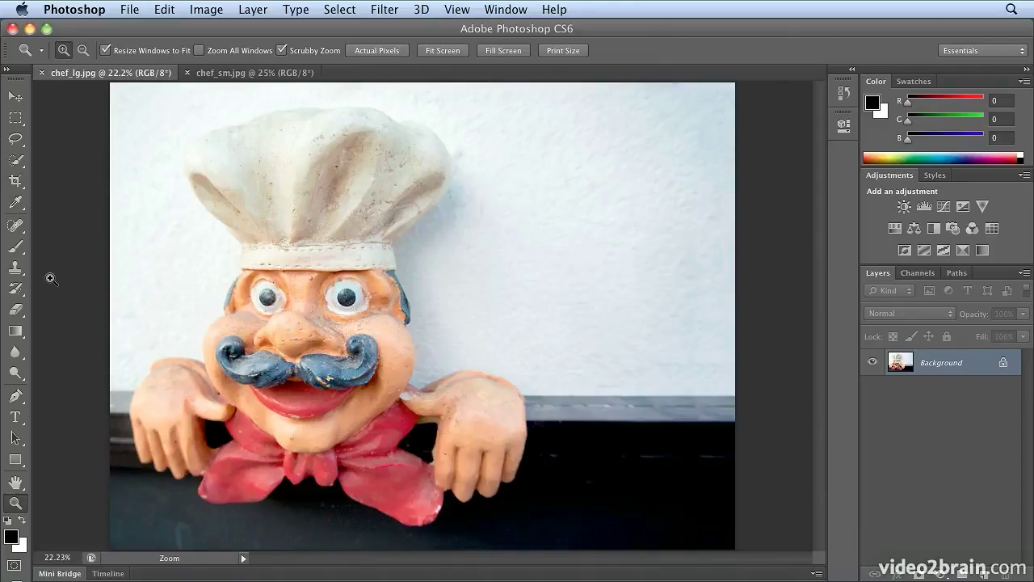
pyautogui.press('v')
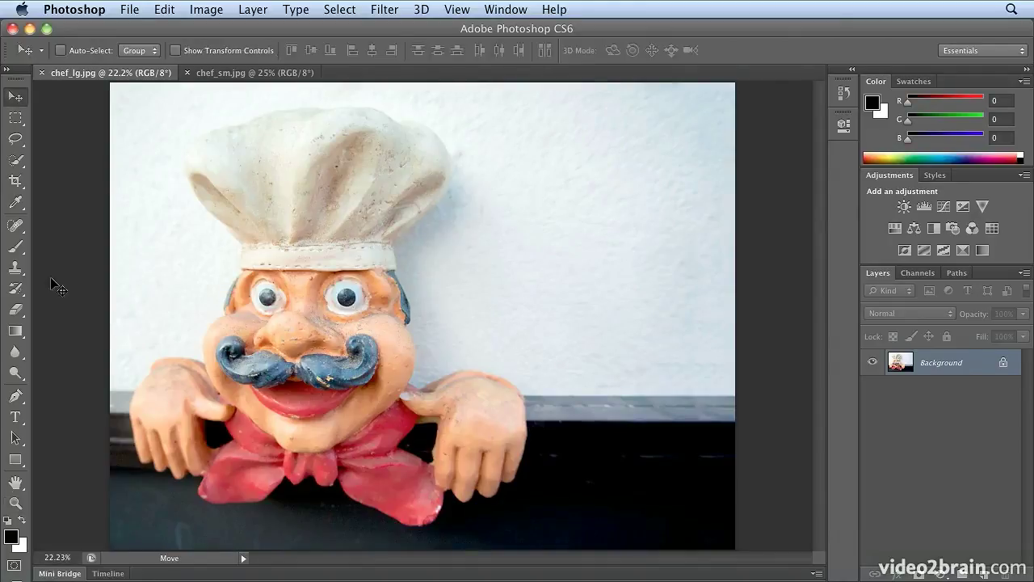